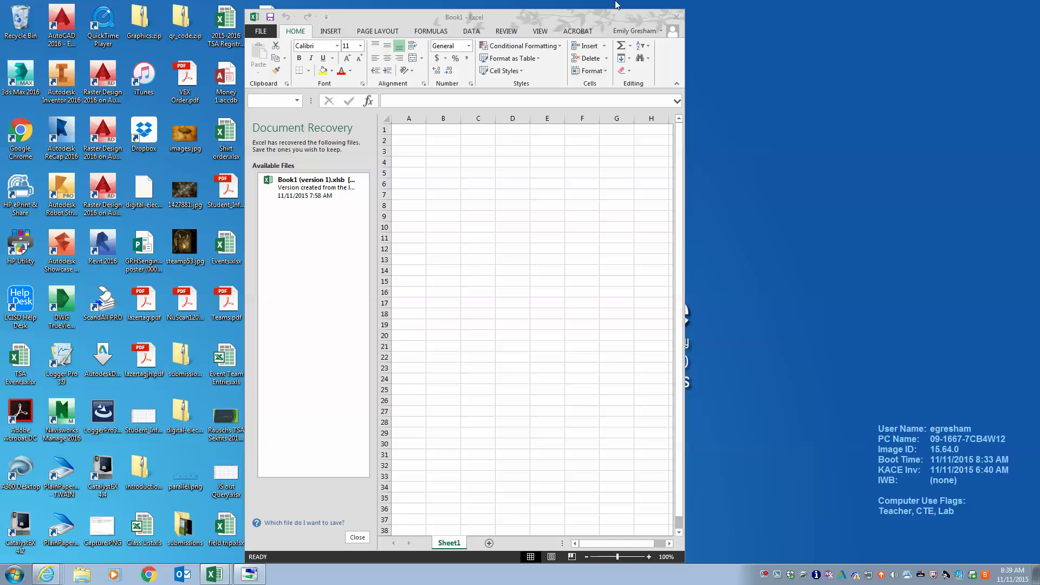
Maximize the blank workbook window and close the document recovery pane.
click(662, 18)
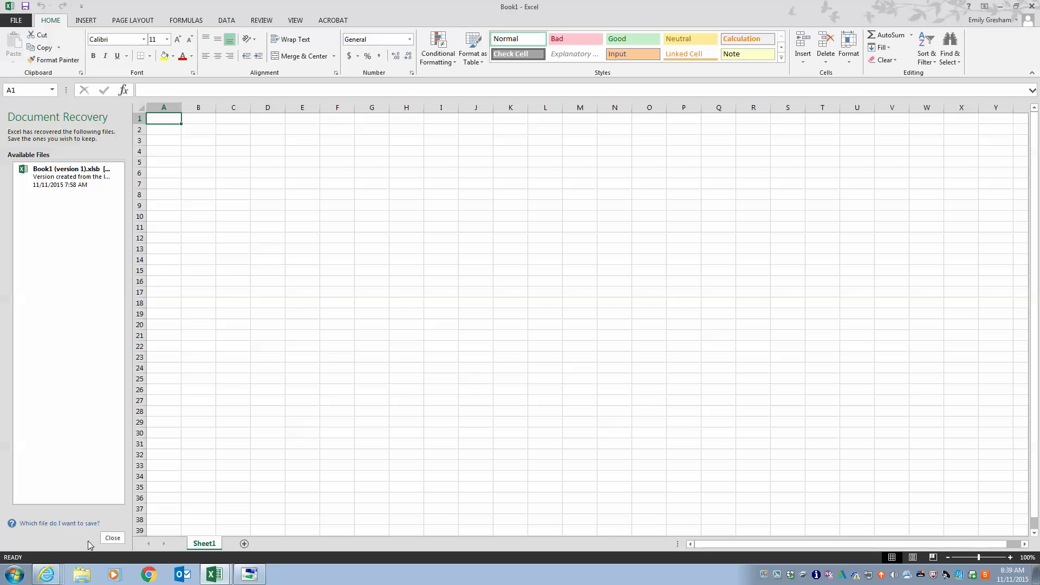
click(121, 540)
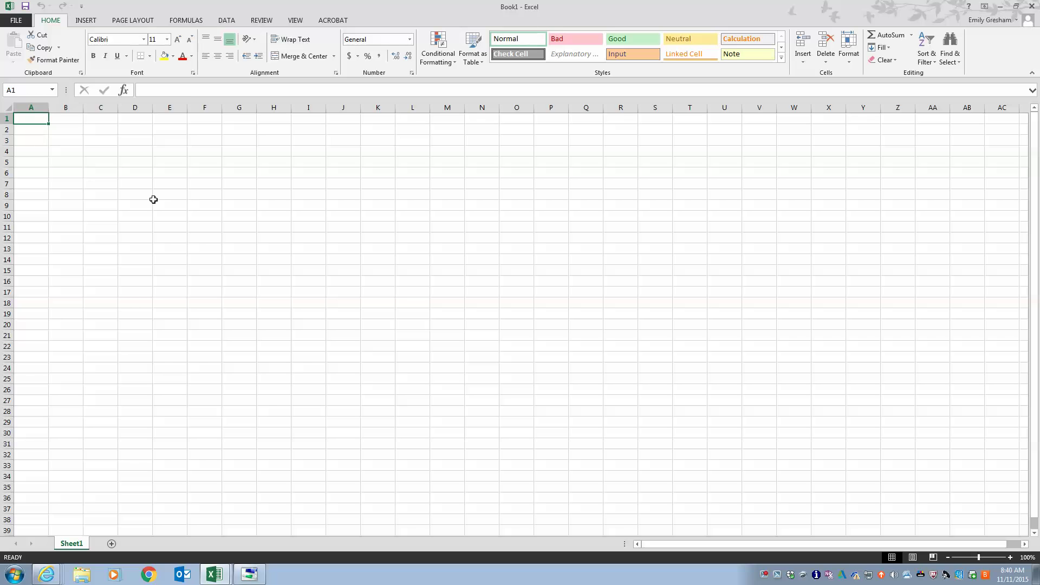
click(99, 171)
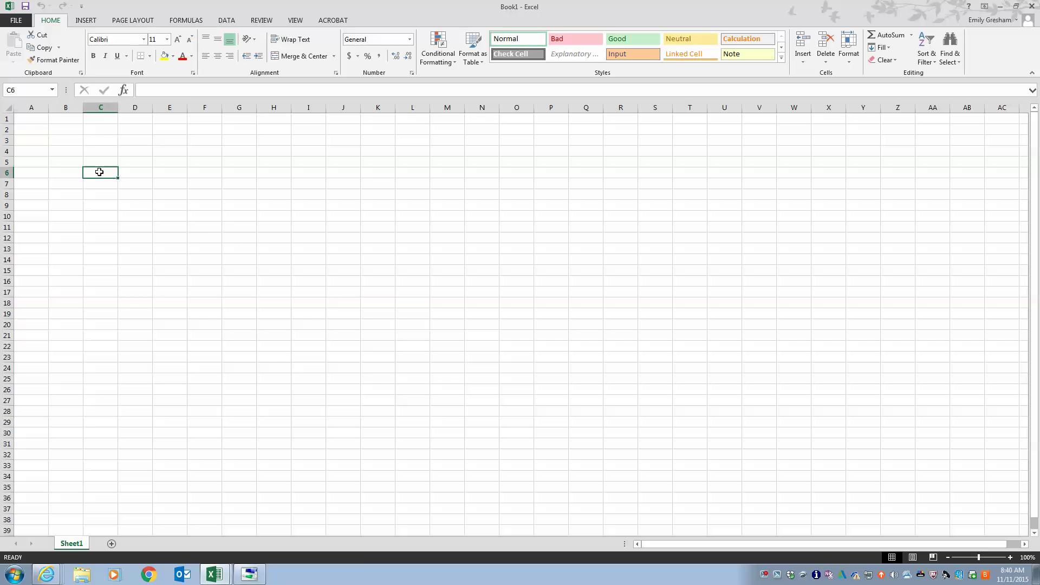
click(157, 177)
click(251, 185)
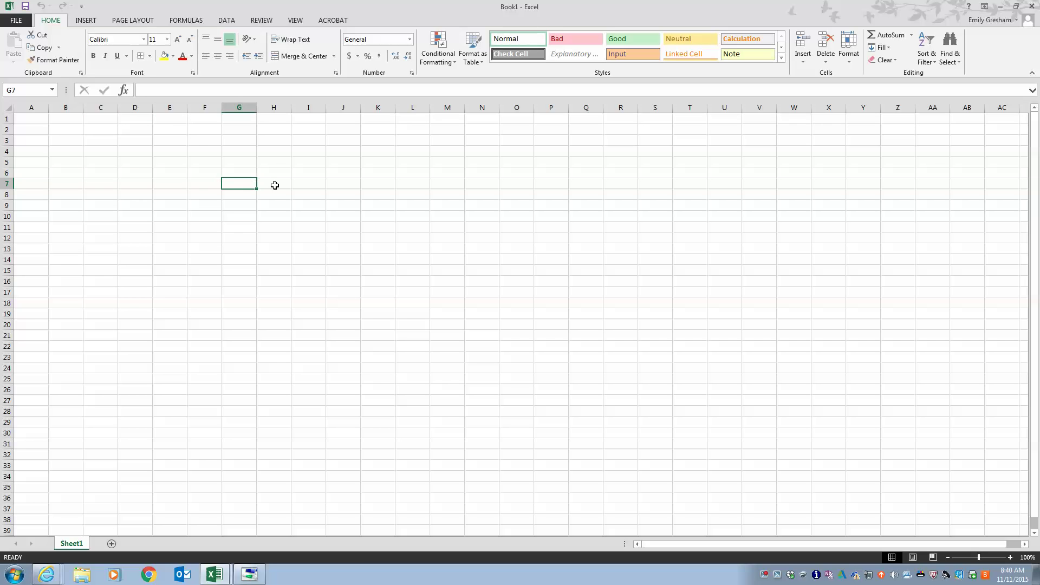
click(273, 185)
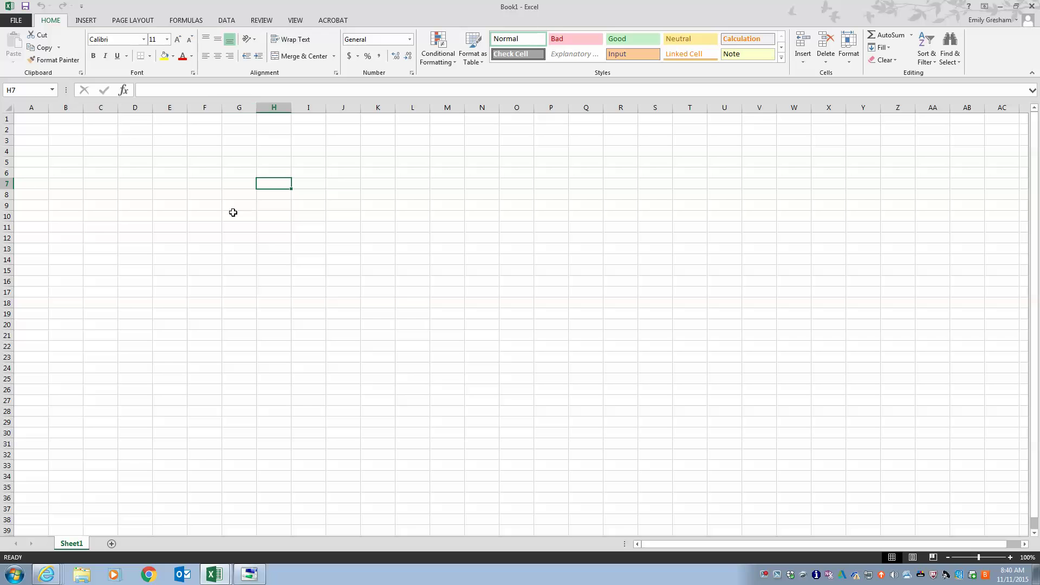
Try out sample text replaced by the formula =5*9 in cell G7, and clear the cell.
click(243, 180)
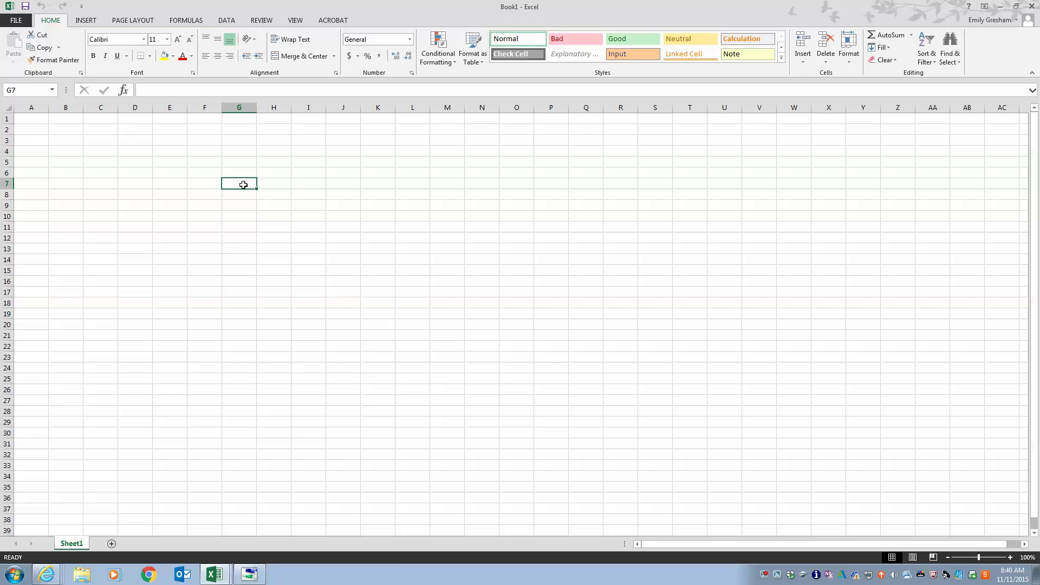
text(lksjklfa;sj;g)
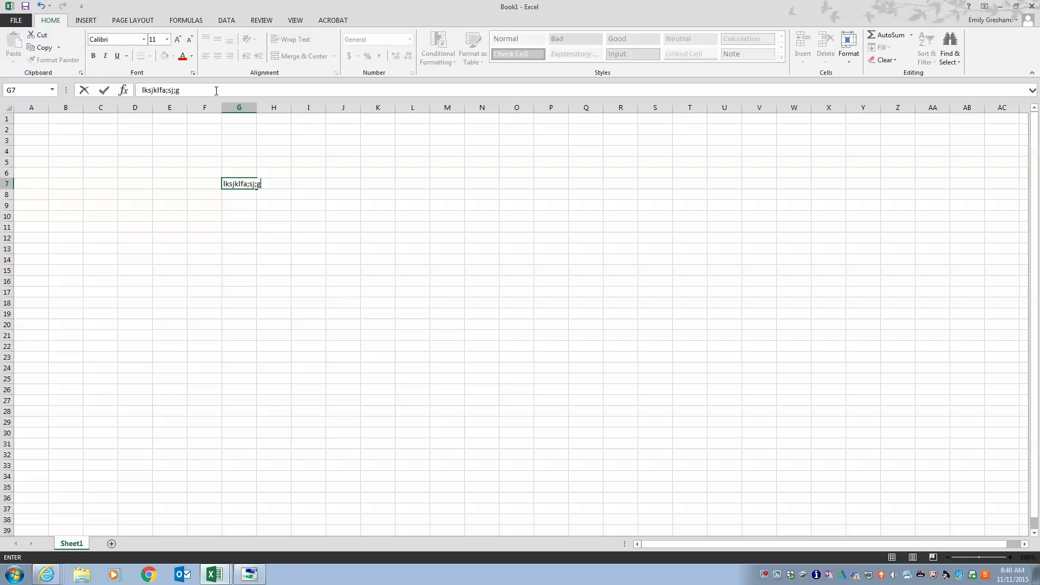
drag(216, 91, 138, 91)
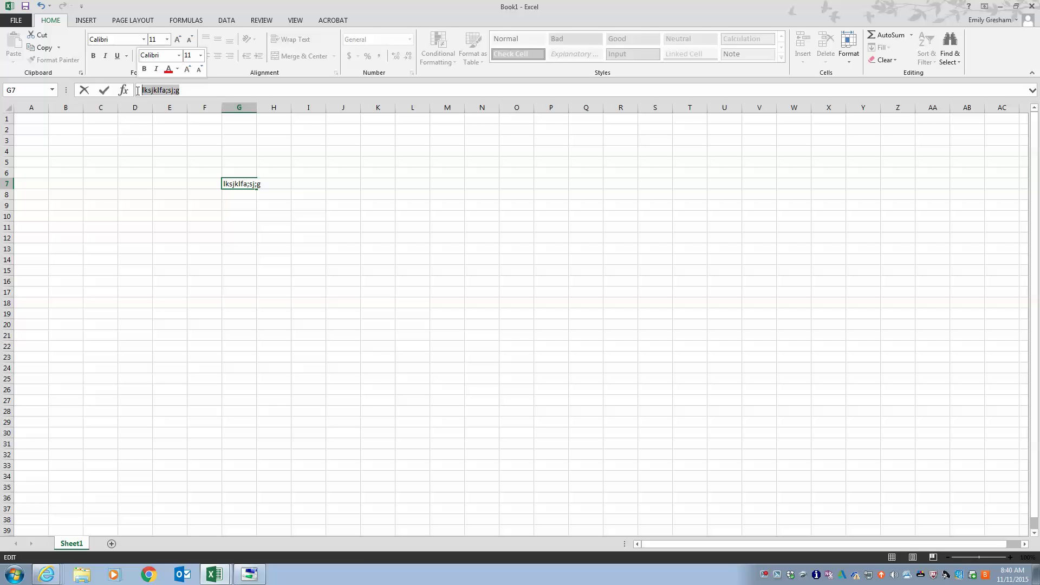
text(=5*9)
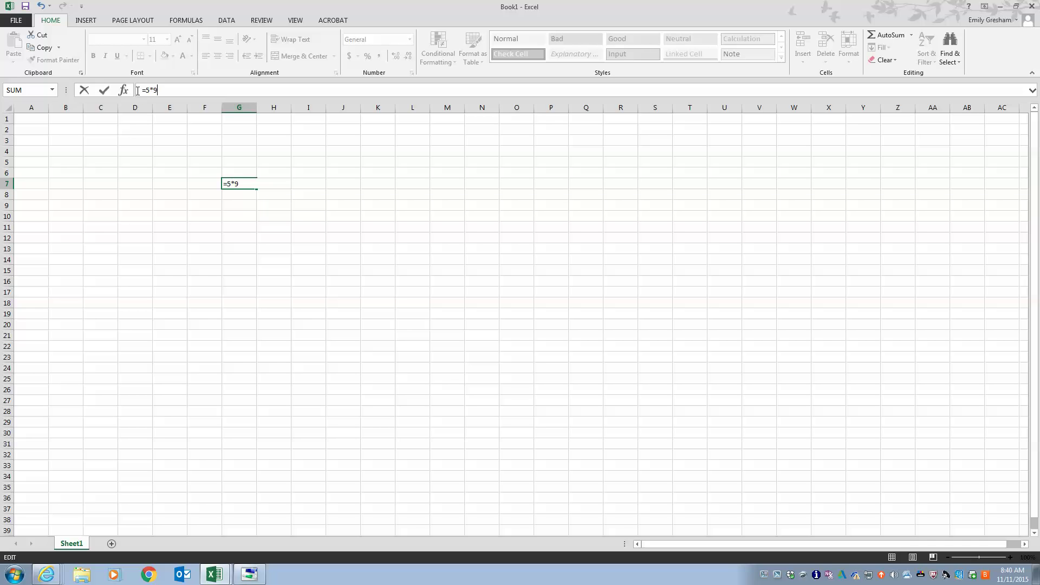
key(Return)
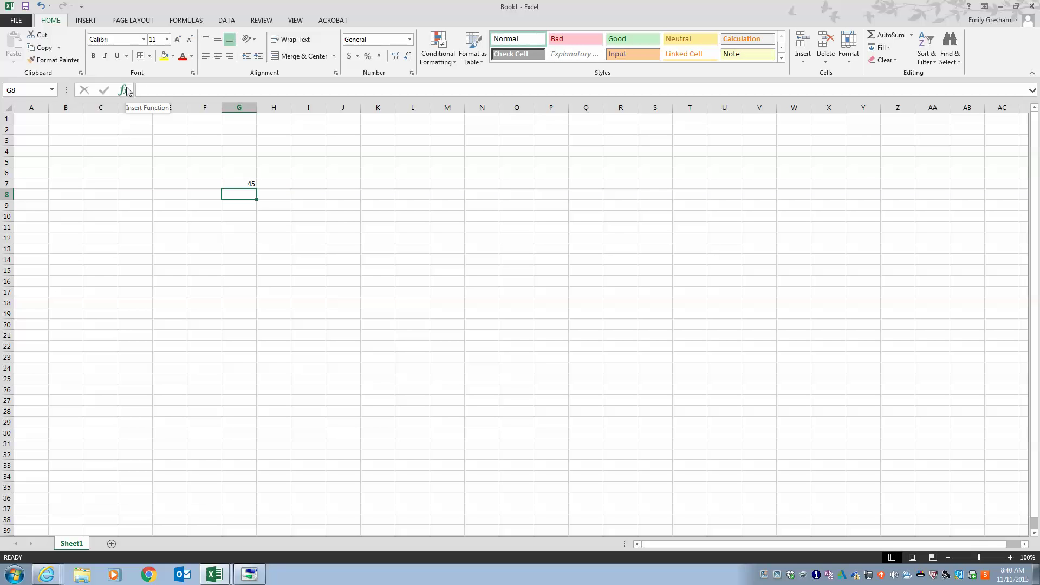
click(237, 186)
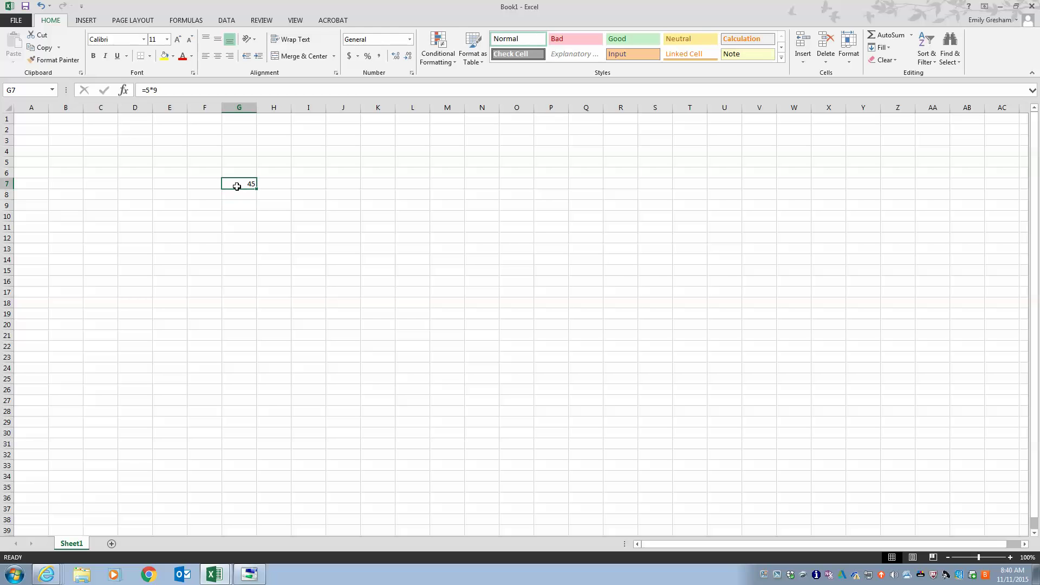
key(Delete)
Enter the heading "Snow Fall (inches)" in cell B3, with "(inches)" on a second line within the cell.
click(66, 130)
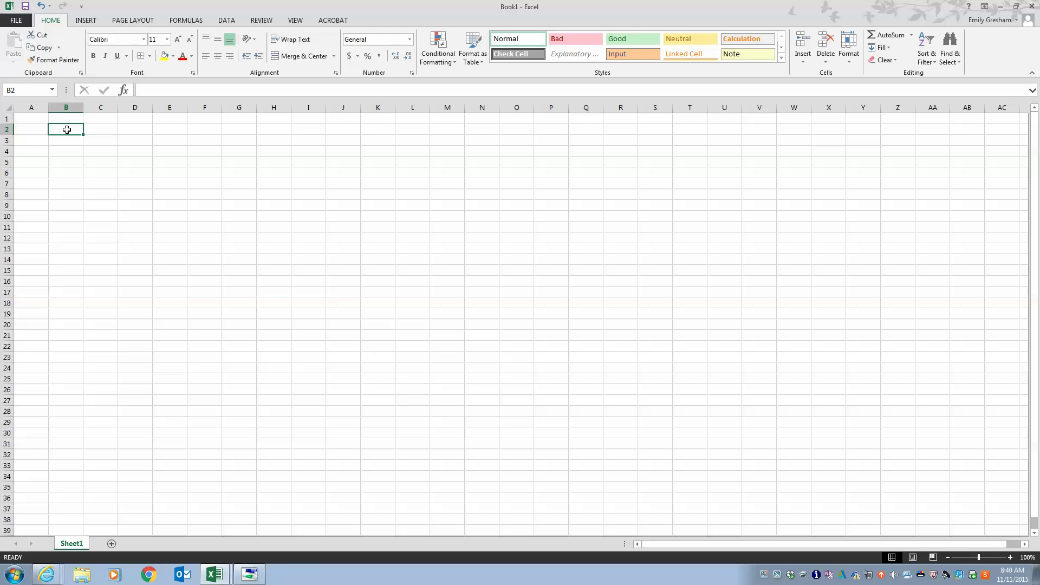
click(91, 144)
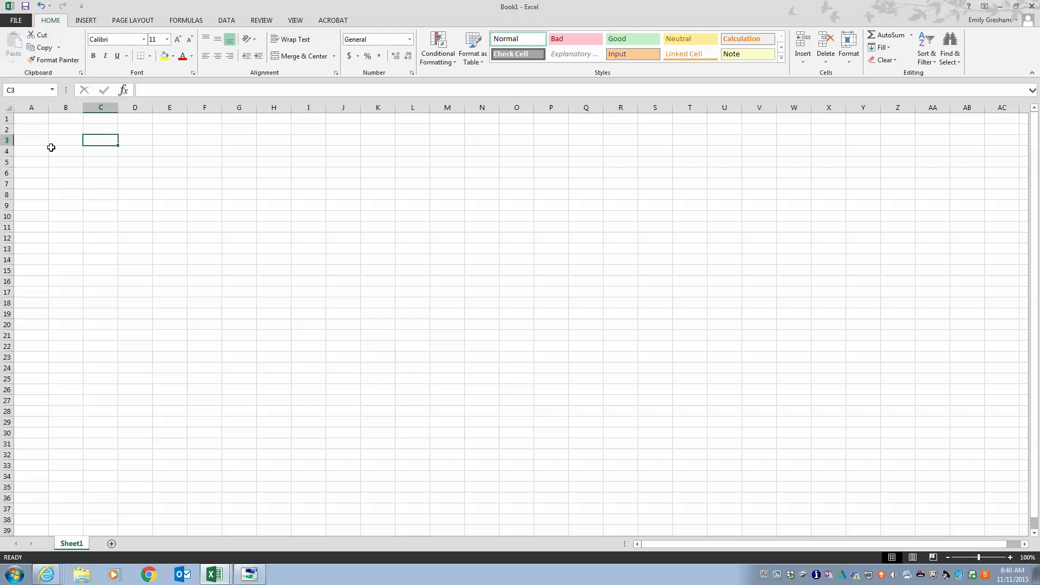
click(55, 141)
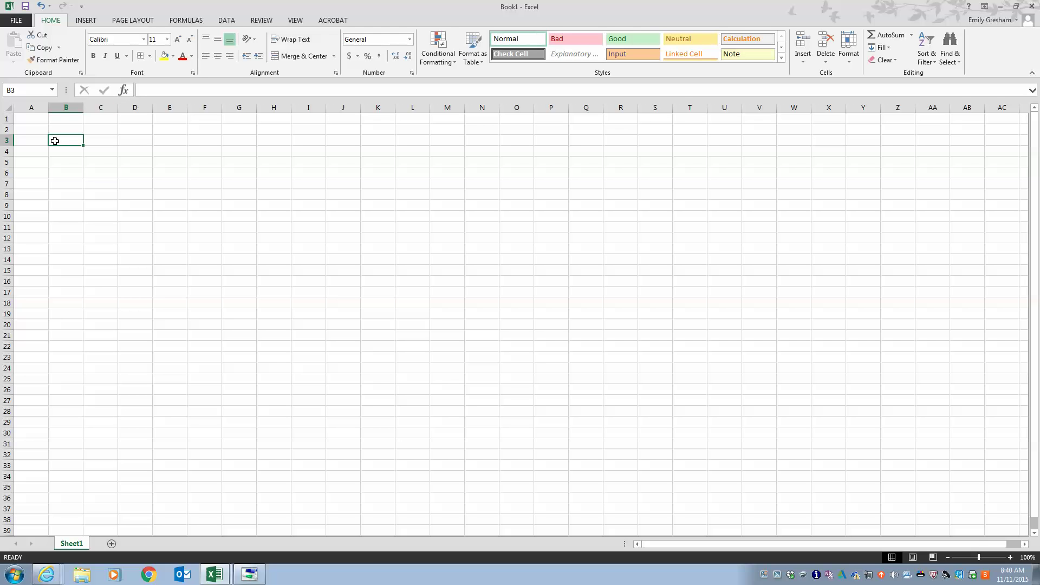
text(Snow Fall)
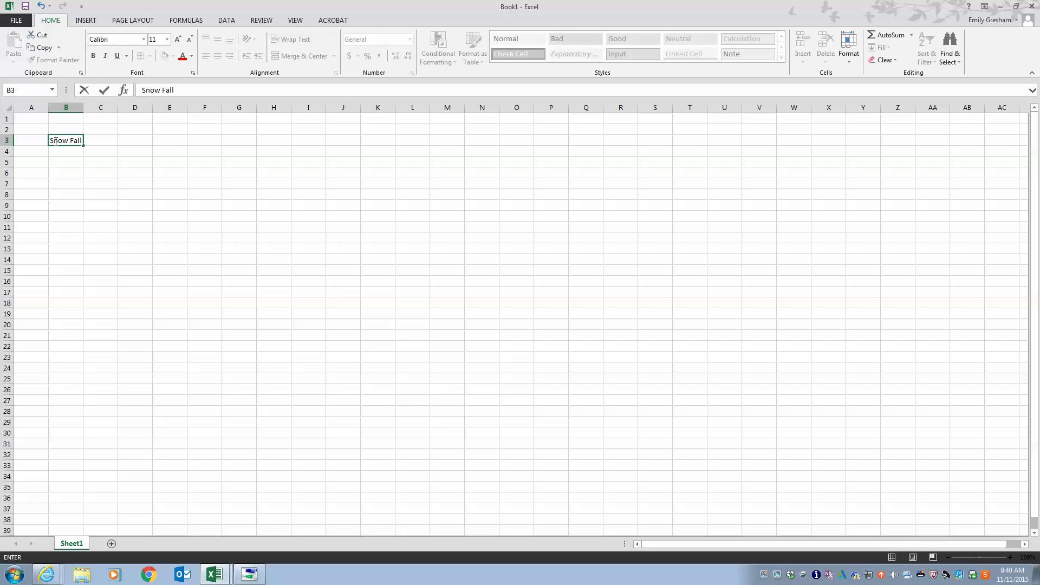
key(alt+Return)
text((inche)
key(Return)
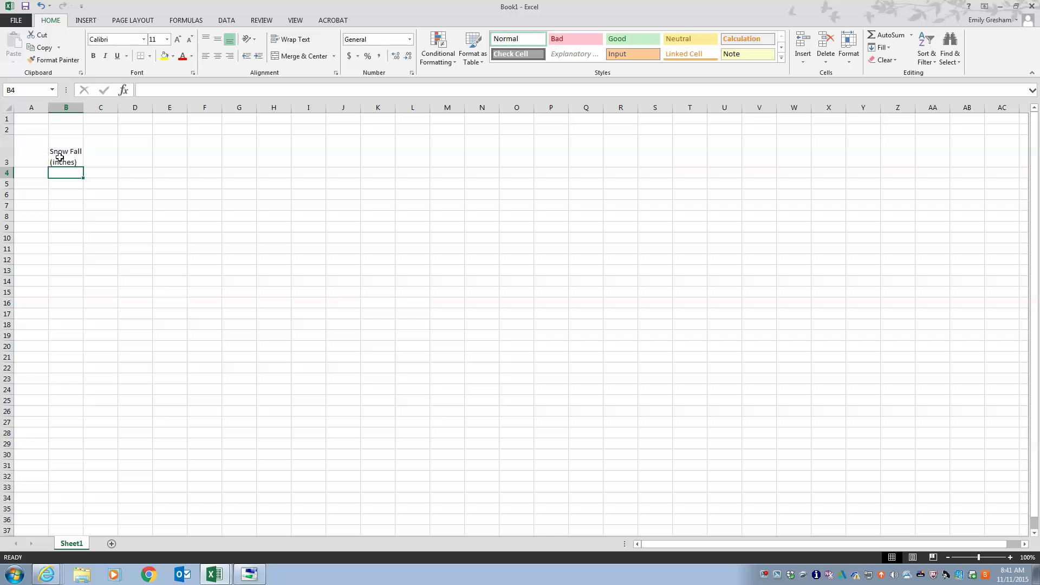
Centre all cells of the sheet horizontally and vertically and set their font size to 12.
click(9, 109)
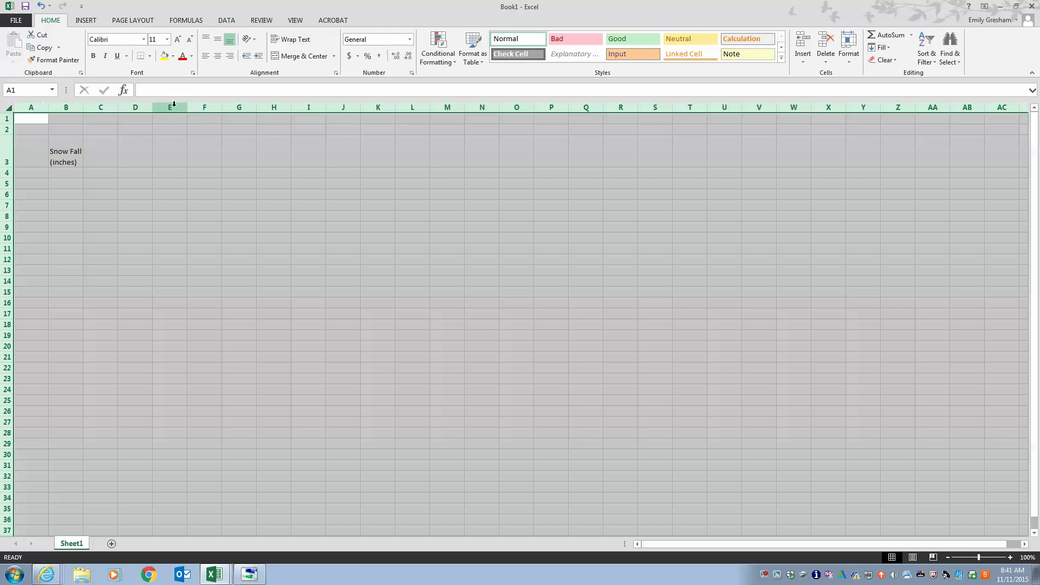
click(286, 57)
click(219, 56)
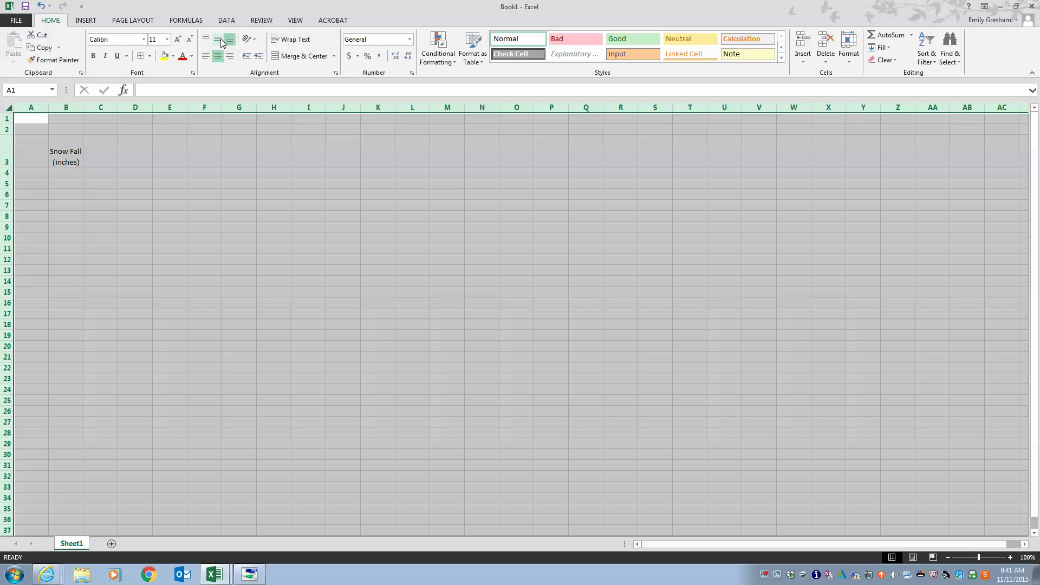
click(217, 39)
click(167, 39)
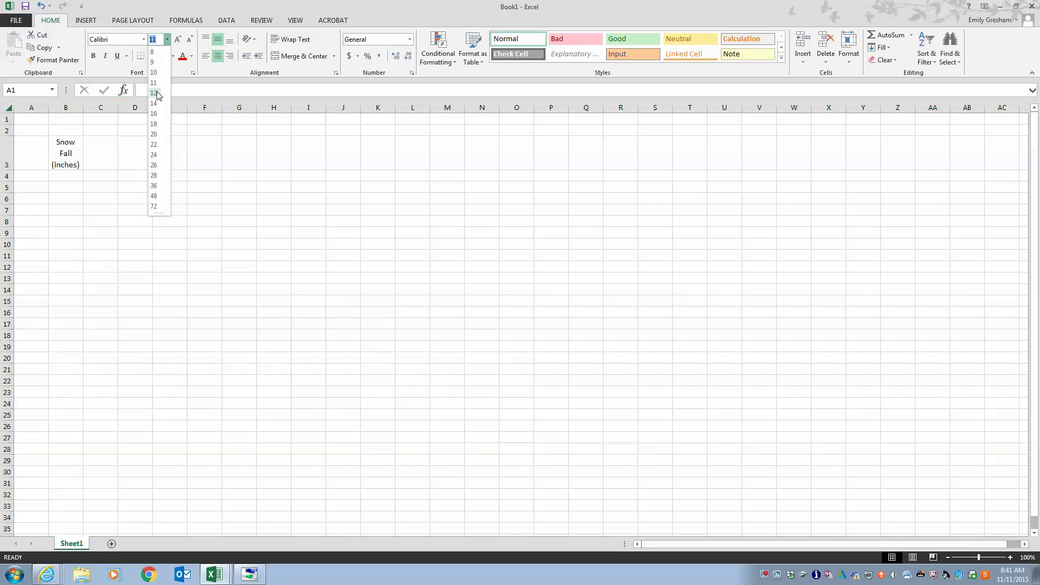
click(155, 95)
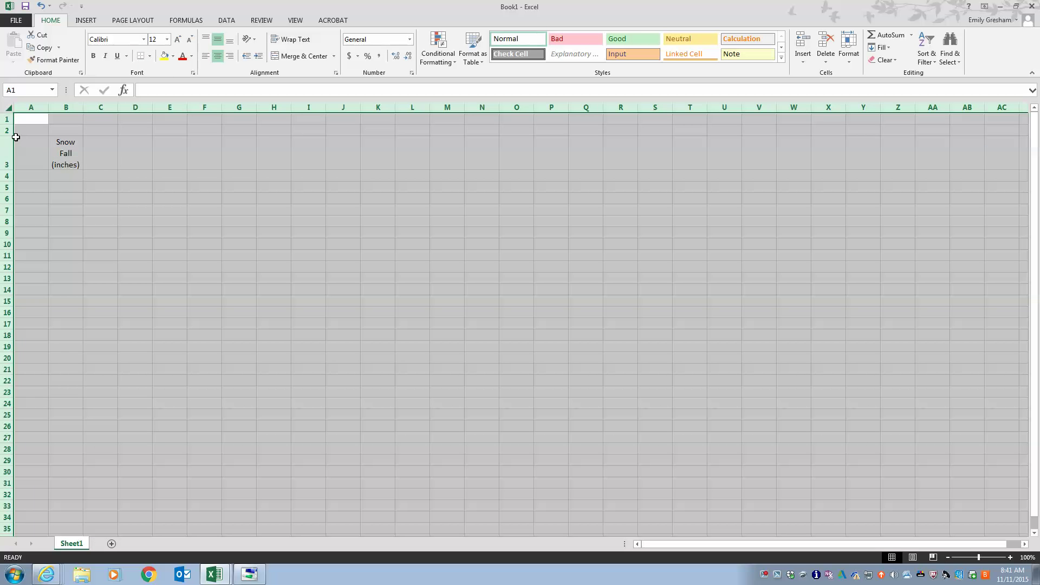
Make the whole heading row 3 bold.
click(4, 157)
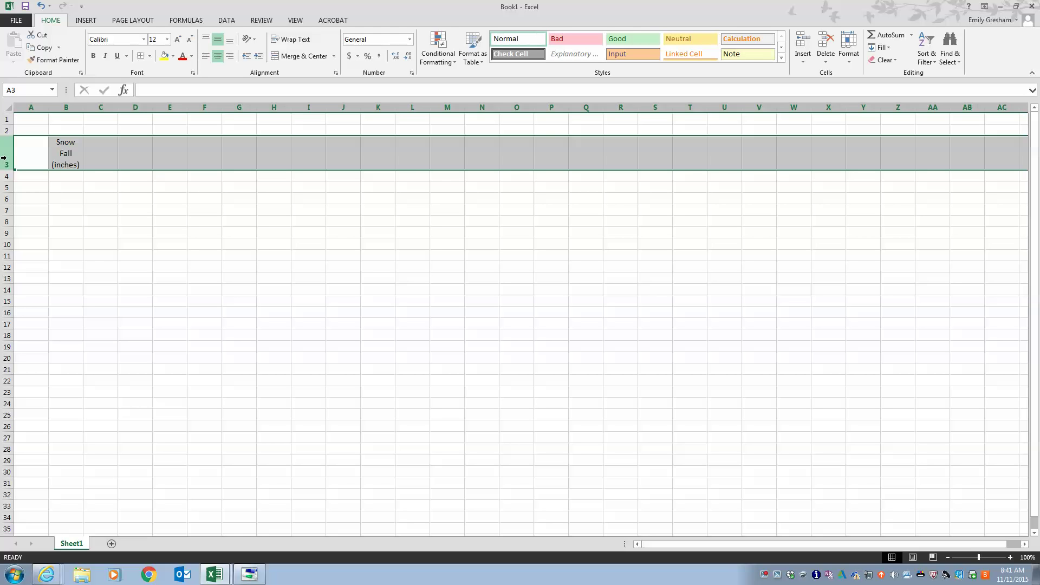
click(93, 56)
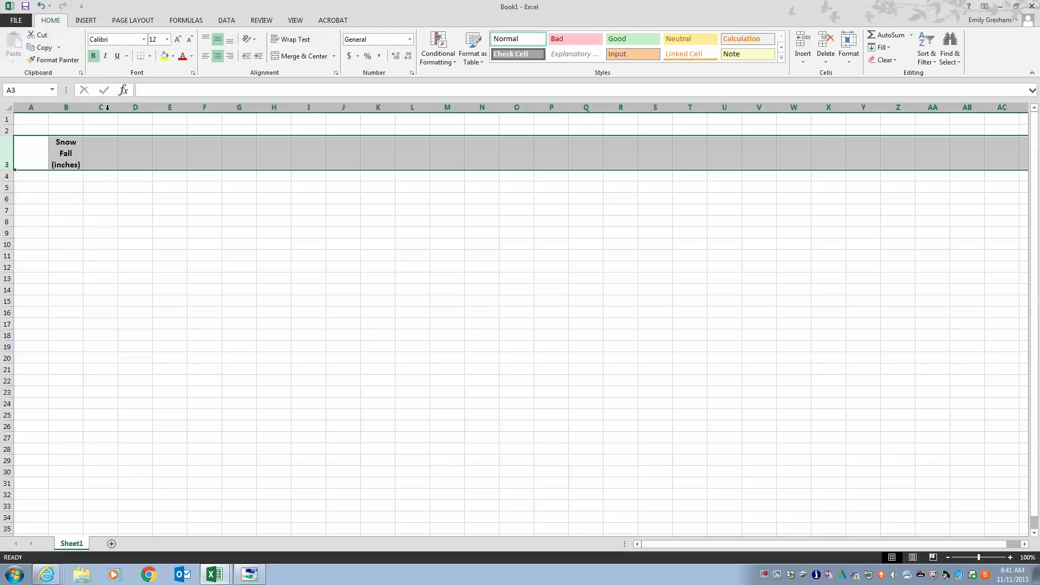
Enter the first snowfall values, 8.5 and 9.5, in cells B4 and B5 under the heading.
click(72, 179)
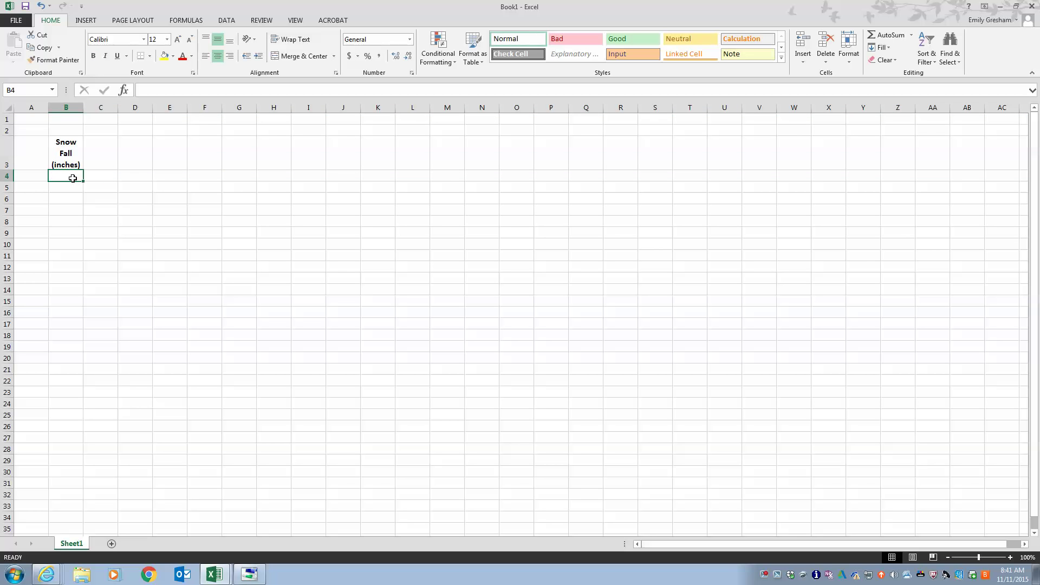
text(8.5+8)
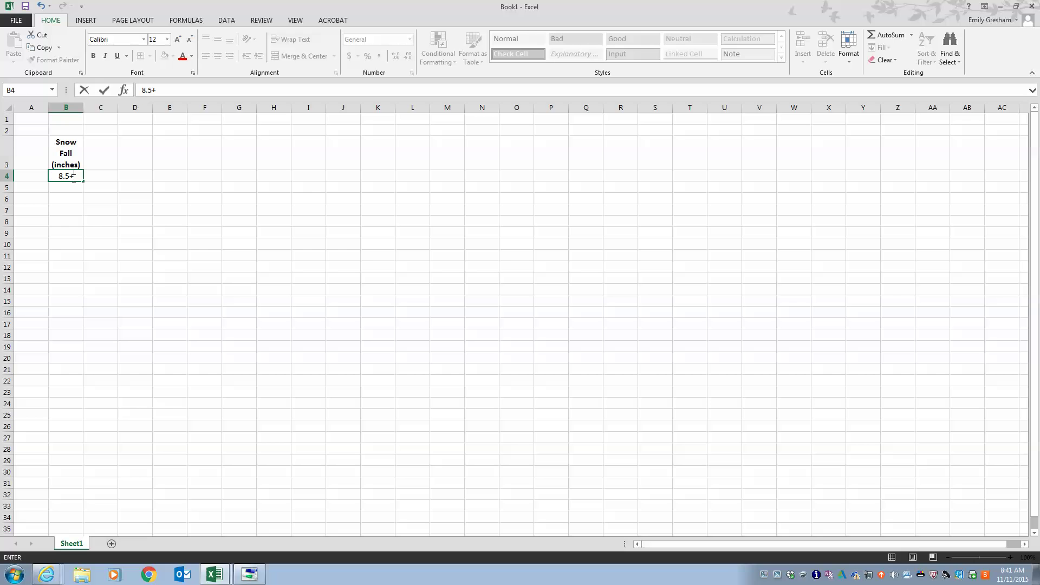
key(BackSpace)
key(BackSpace)
key(Return)
text(9.5)
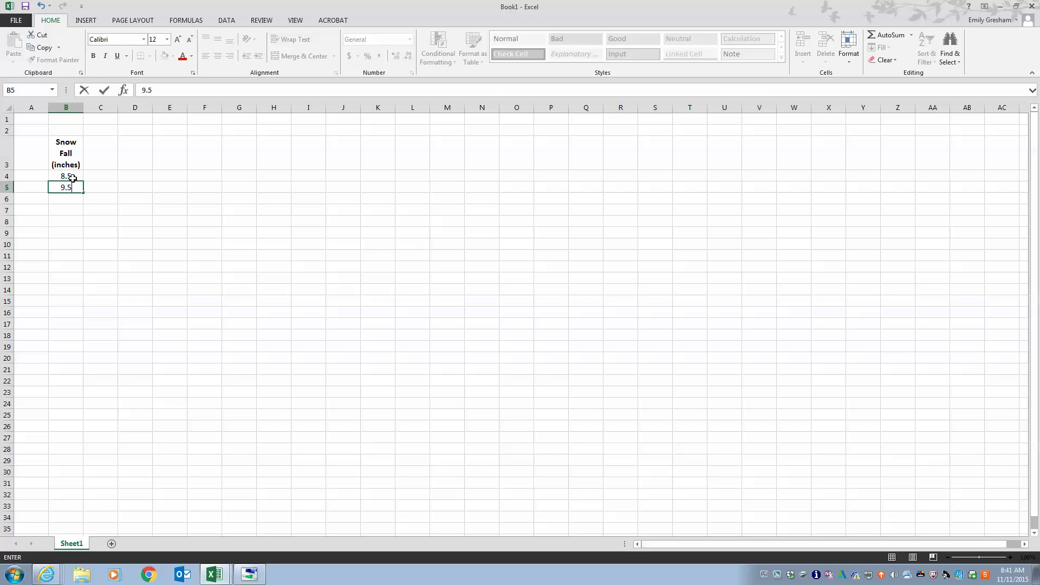
key(Return)
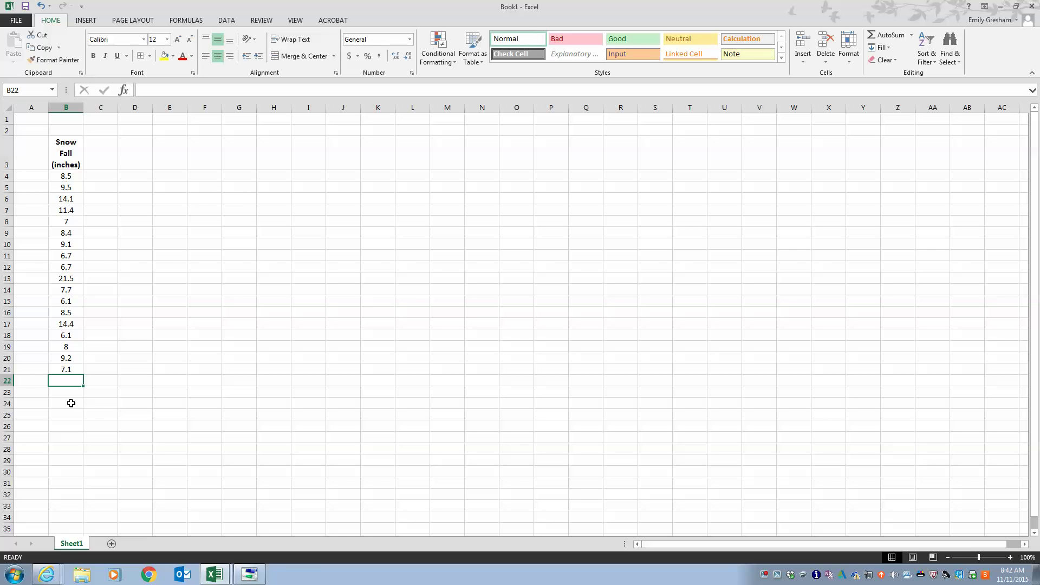
Enter the labels Mean, Median and Mode in cells A23 to A25 below the snowfall data.
click(26, 396)
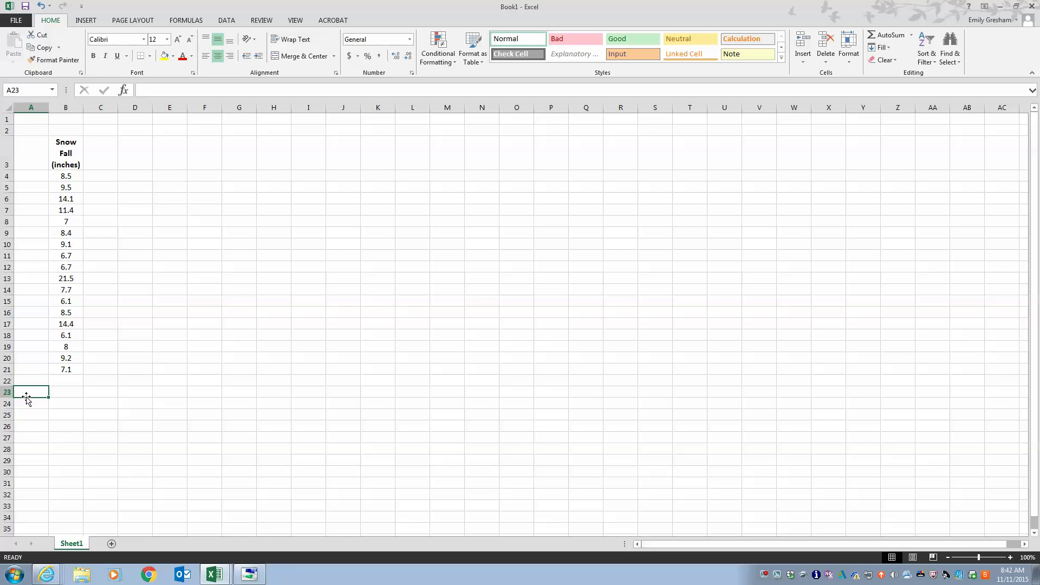
text(Mean)
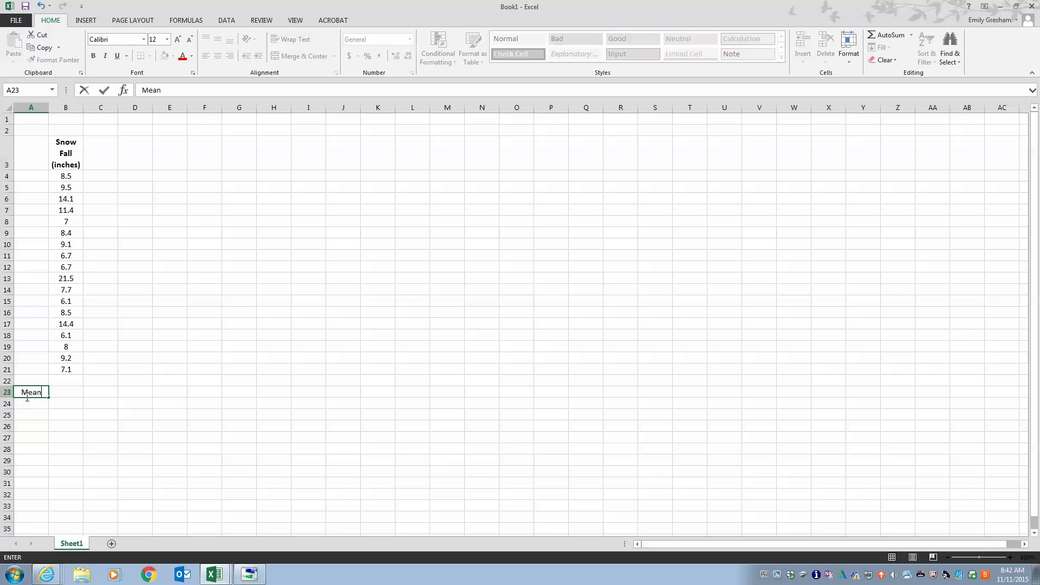
key(Return)
text(MEd)
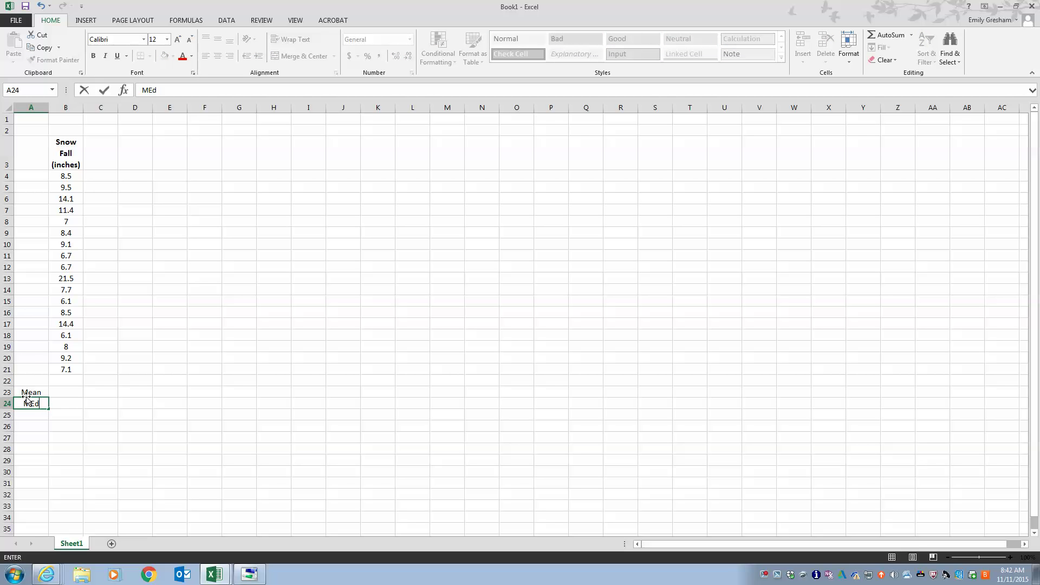
key(BackSpace)
key(BackSpace)
text(edian)
key(Return)
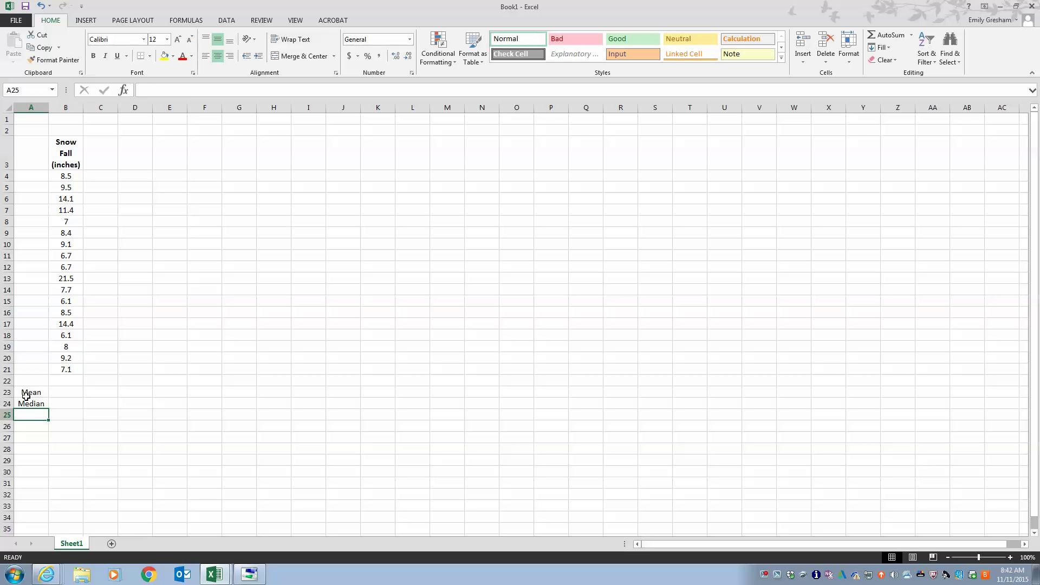
text(Mod)
key(BackSpace)
key(BackSpace)
text(ode)
Add a colon to the end of each of the Mean, Median and Mode labels in A23 to A25.
click(25, 396)
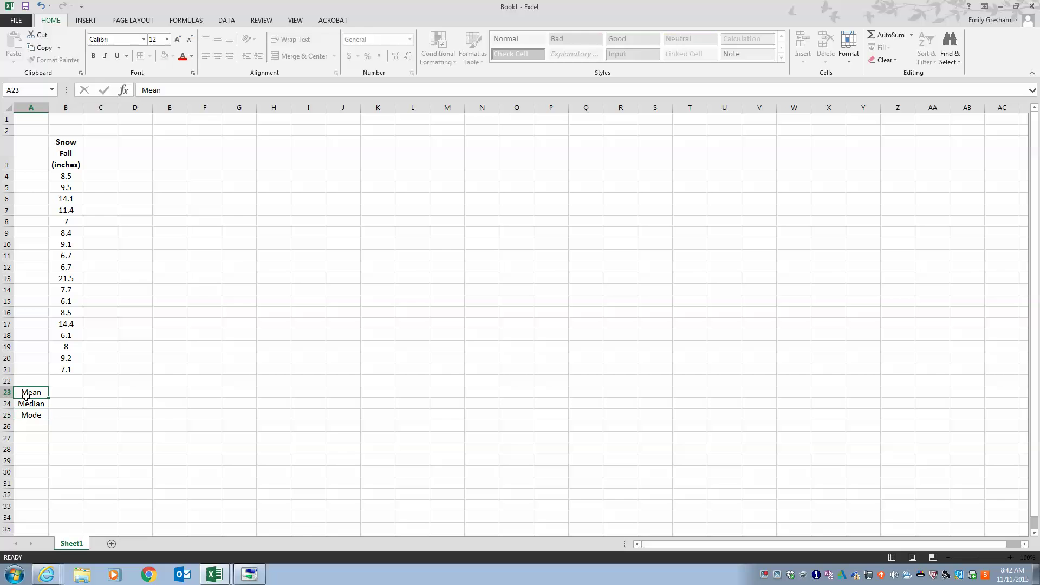
click(171, 93)
text(:)
click(40, 406)
click(181, 89)
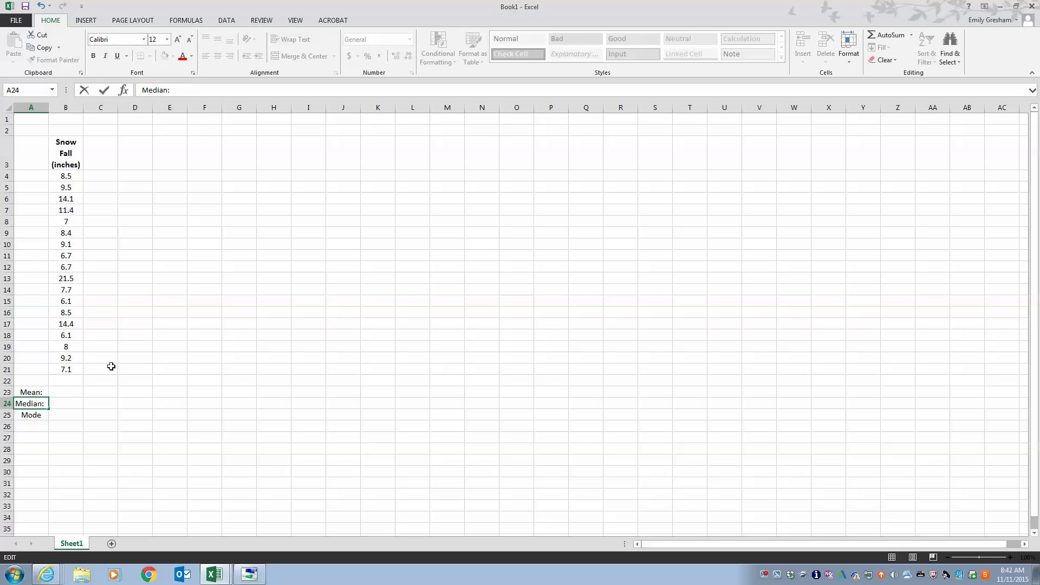
click(34, 414)
click(180, 89)
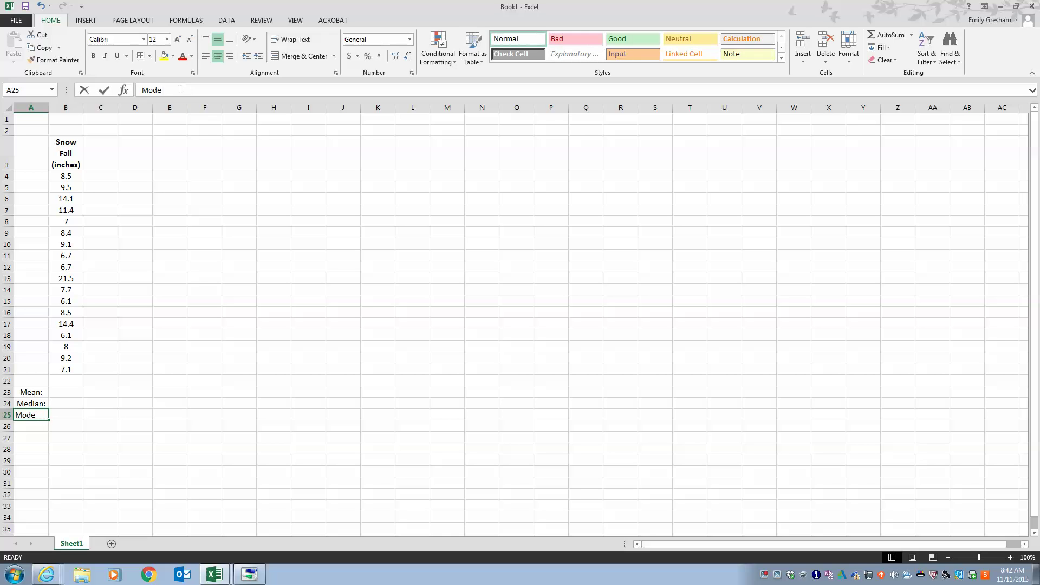
text(:)
key(Return)
Enter the label "Range:" in cell A28, leaving two empty rows below the Mode label.
key(Return)
key(Return)
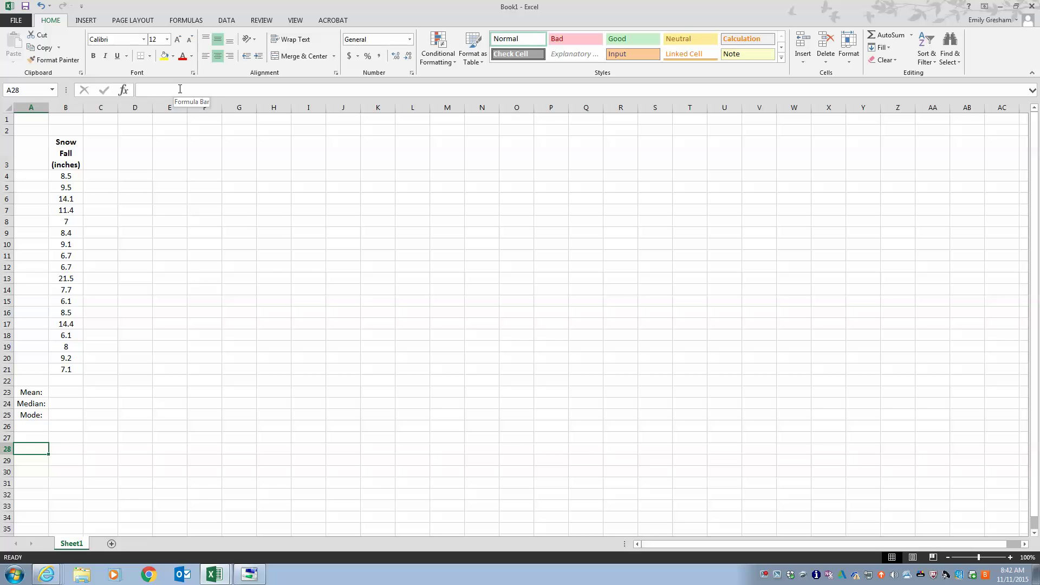
text(Range:)
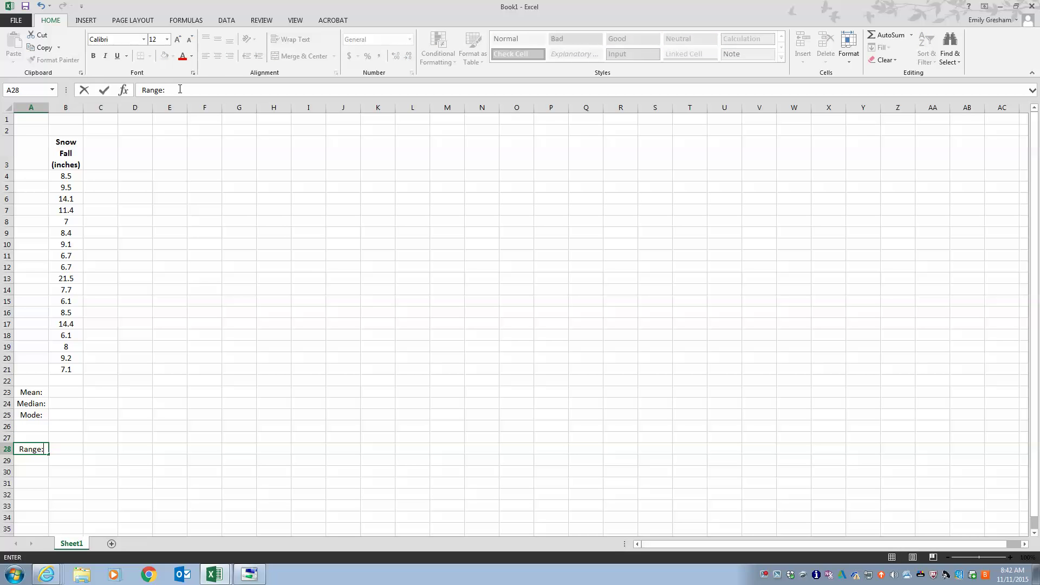
Enter the labels "N:" and "Standard Deviation:" in cells A29 and A30 below the Range label.
key(Return)
text(N:)
key(Return)
text(Standard Deviation)
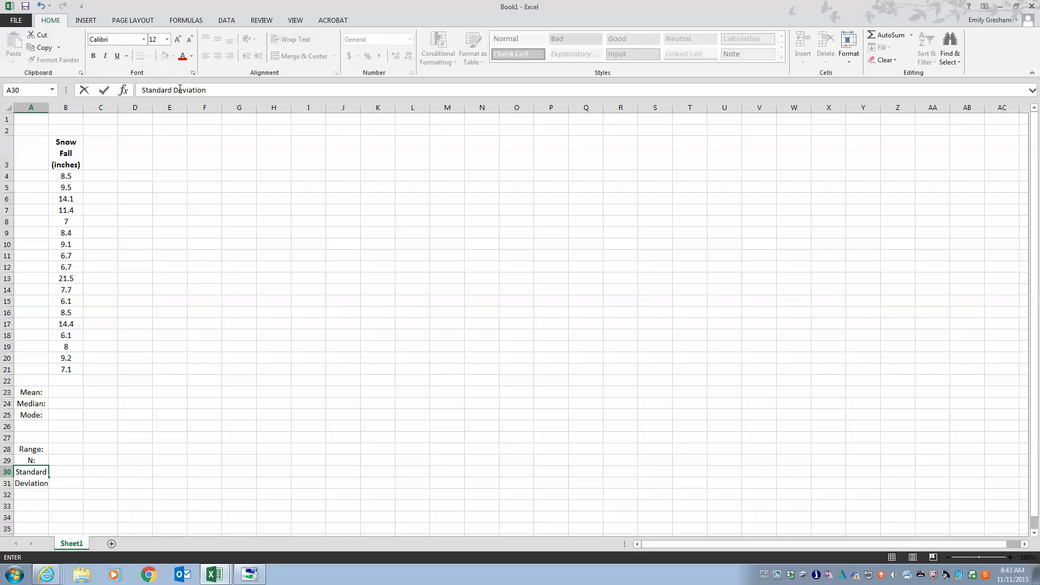
text(:)
Make the labels in column A bold and wrap their text.
click(27, 105)
click(94, 56)
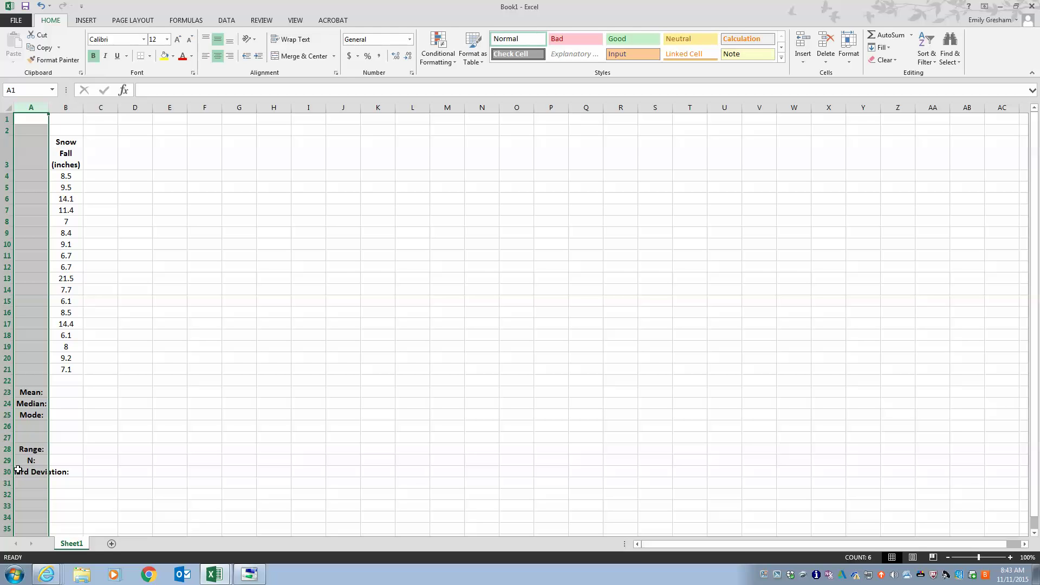
click(278, 43)
click(761, 577)
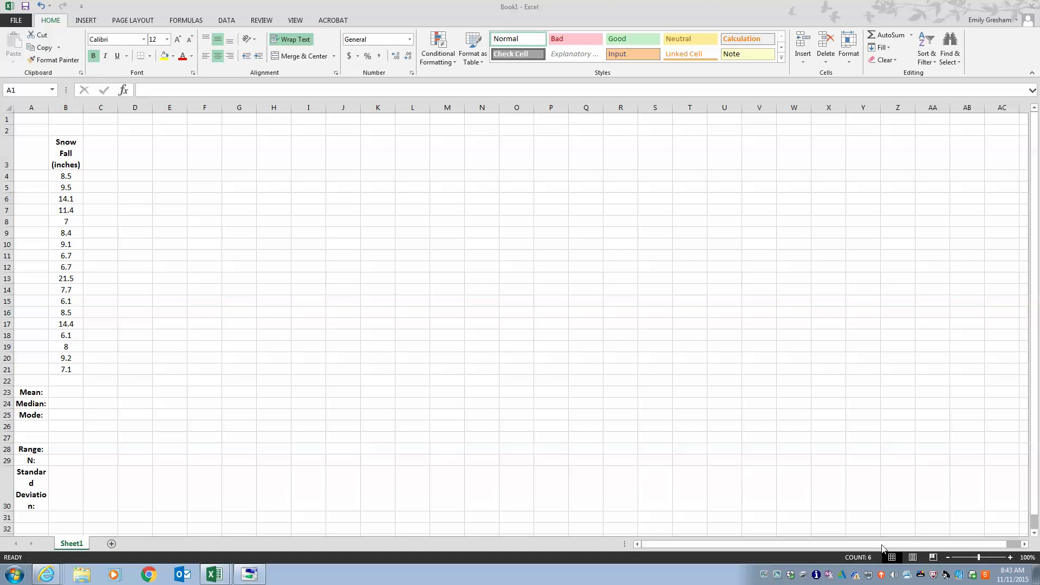
Widen column A so each word of the Standard Deviation label fits on one line, and right-align the column's labels.
click(44, 106)
drag(48, 106, 64, 106)
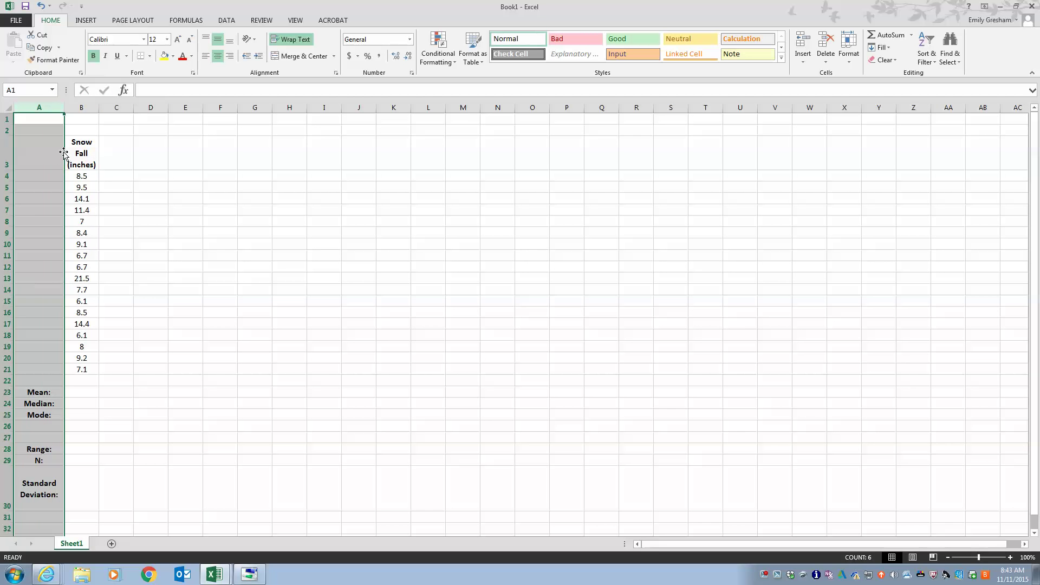
click(230, 56)
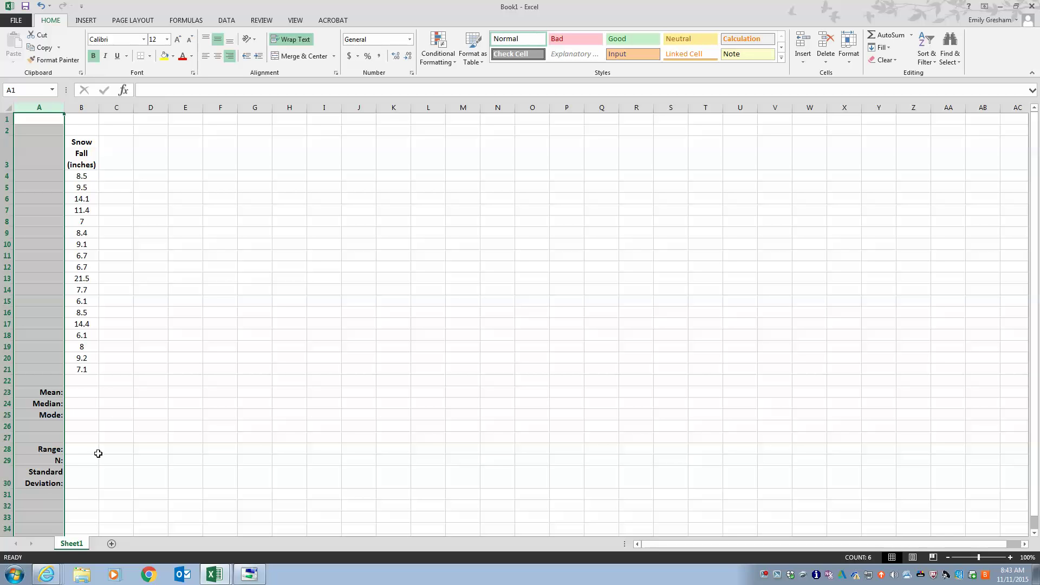
click(96, 450)
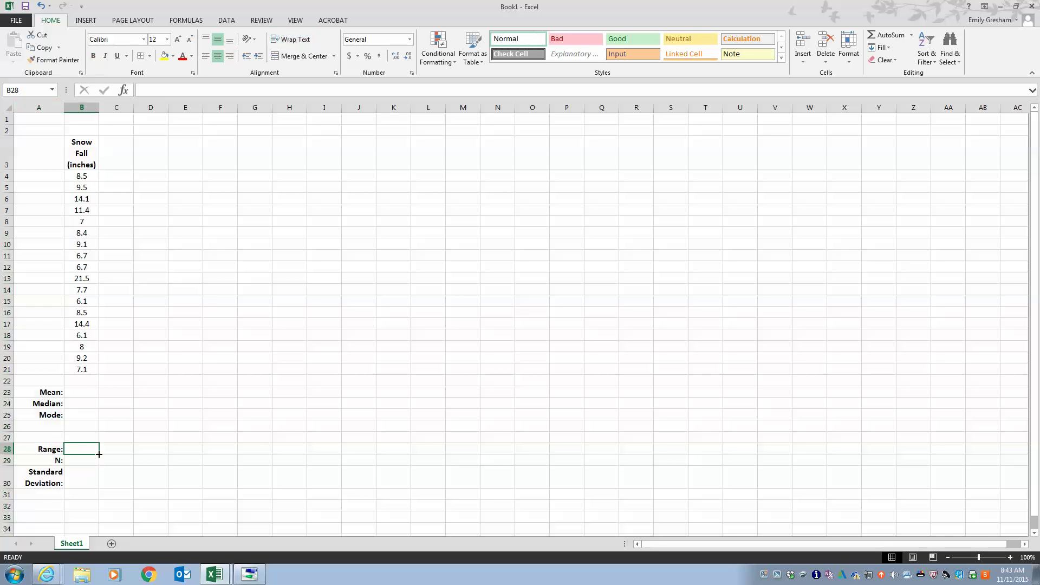
Calculate the mean of the snowfall values in B23 with the formula =AVERAGE(B4:B21).
click(73, 392)
click(145, 91)
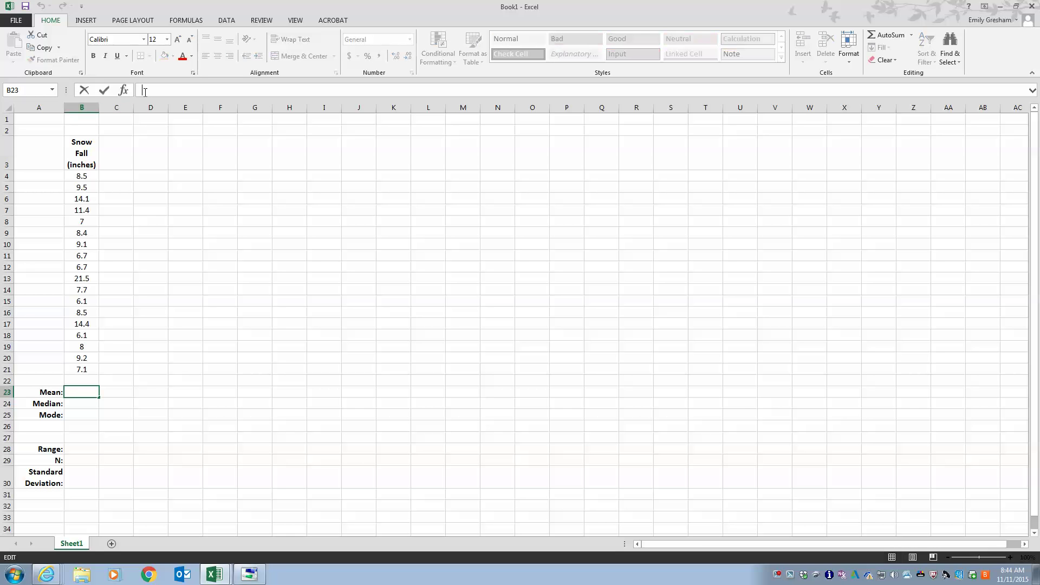
text(=a)
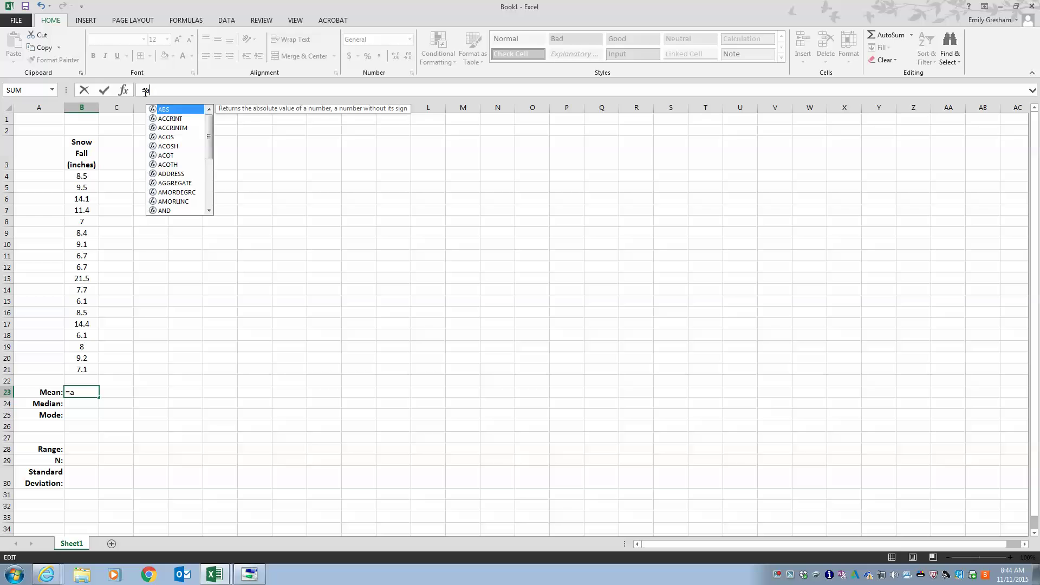
text(v)
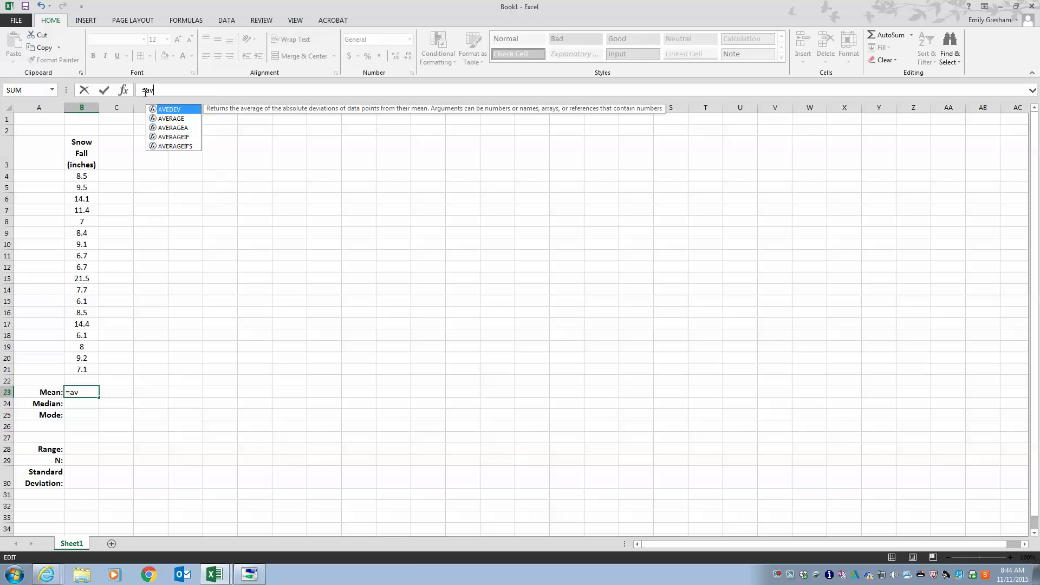
double_click(173, 119)
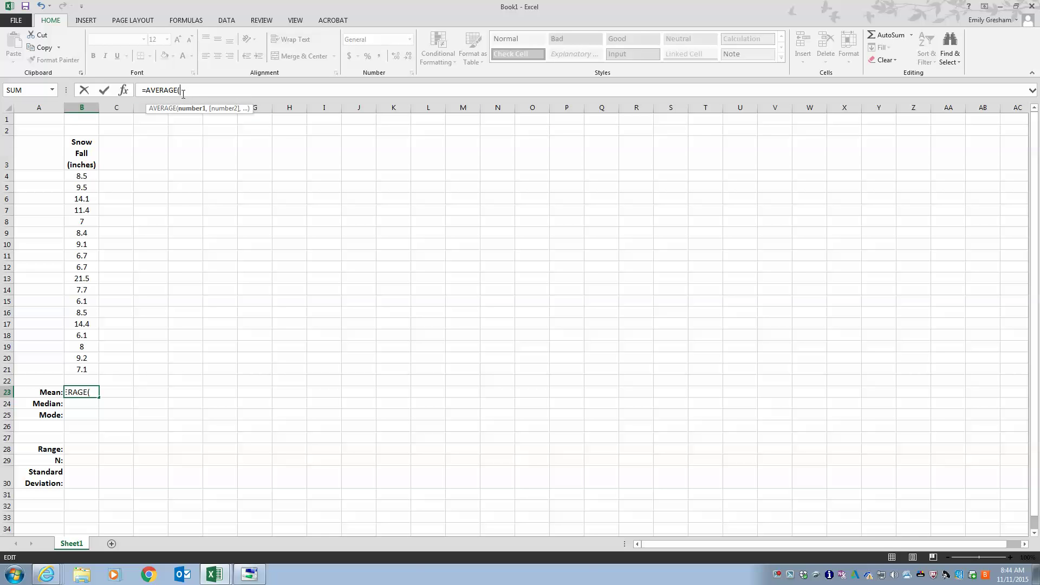
drag(92, 175, 93, 374)
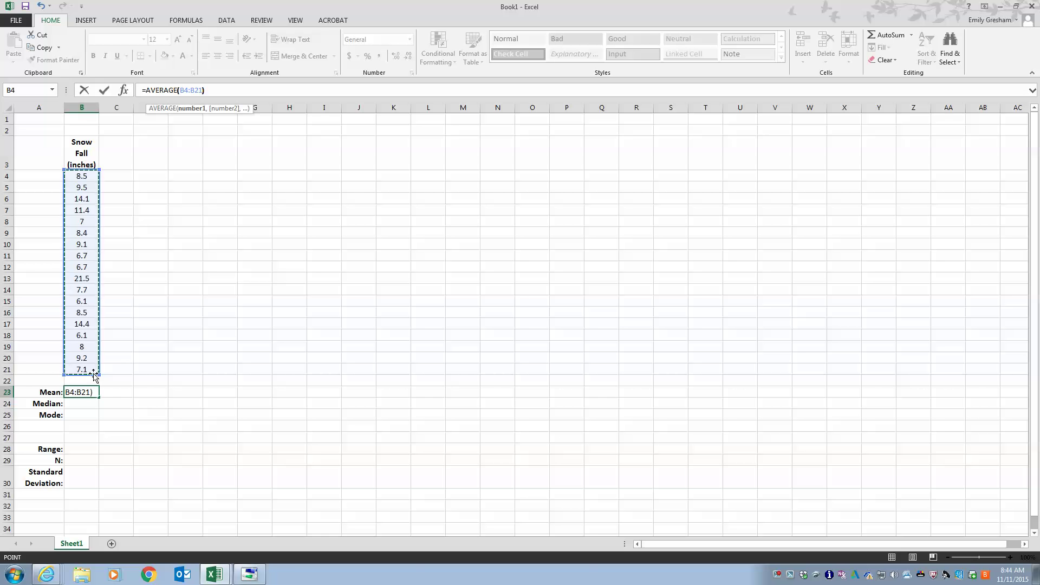
key(Return)
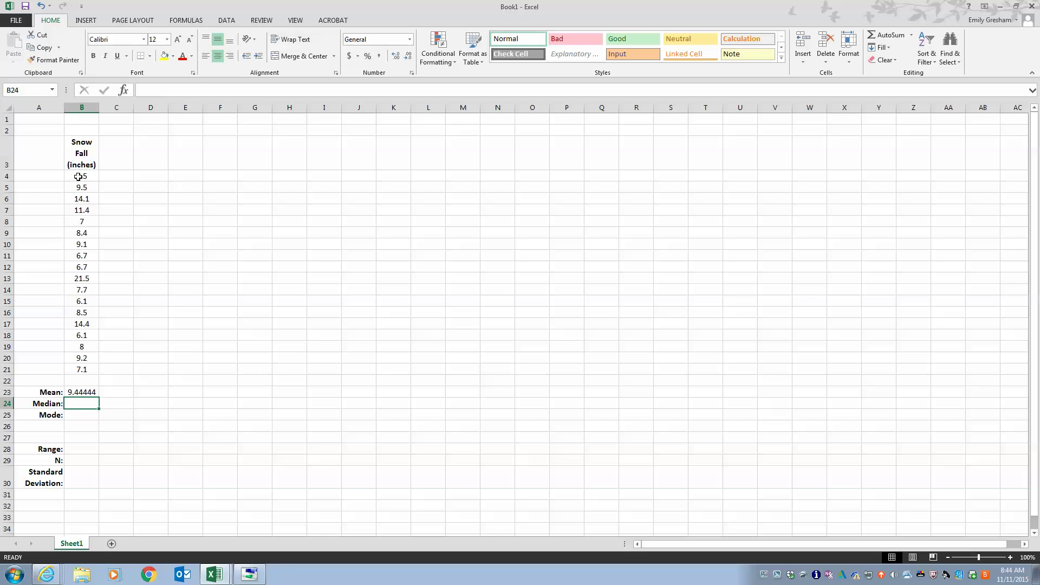
Apply the Number format to B4:B30 and reduce the snowfall values in B4:B21 to one decimal place.
drag(78, 177, 88, 486)
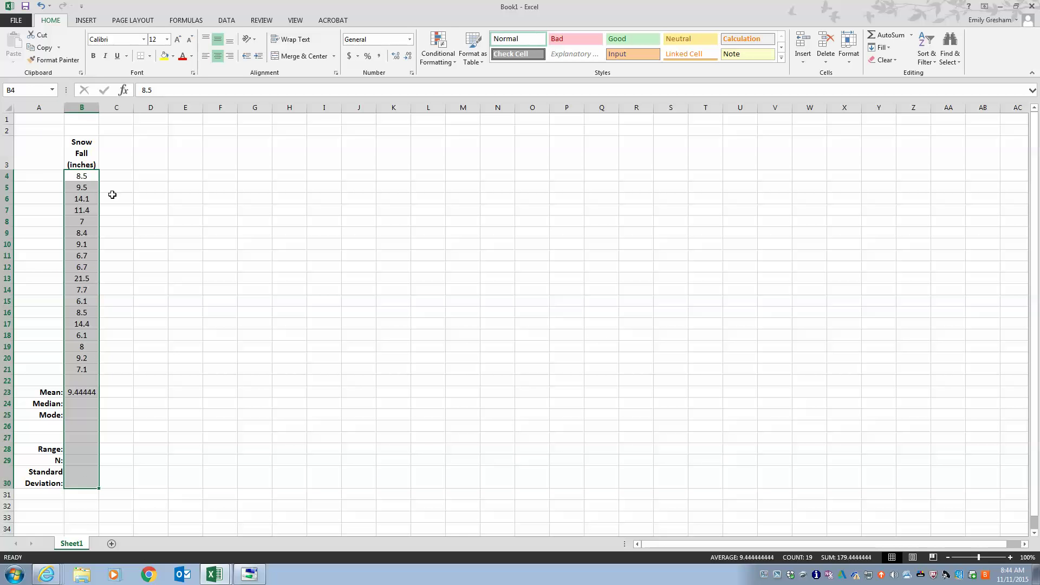
click(410, 40)
click(385, 85)
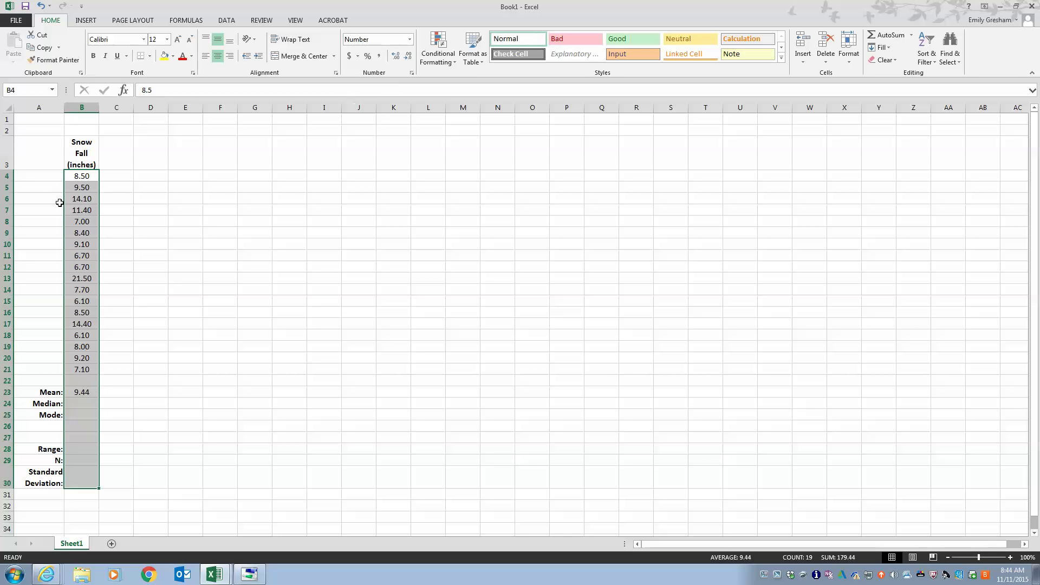
drag(77, 177, 81, 369)
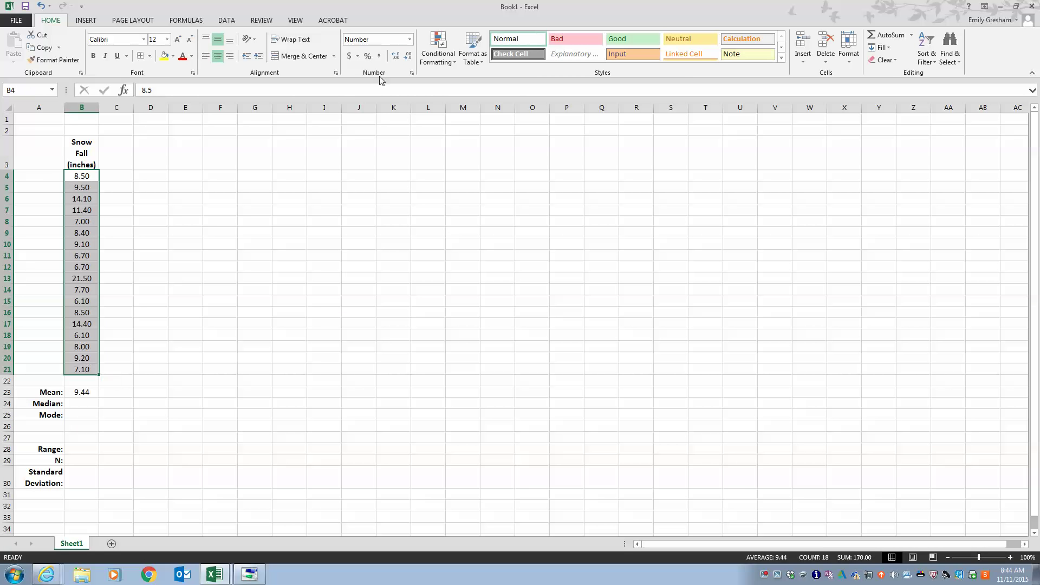
click(409, 58)
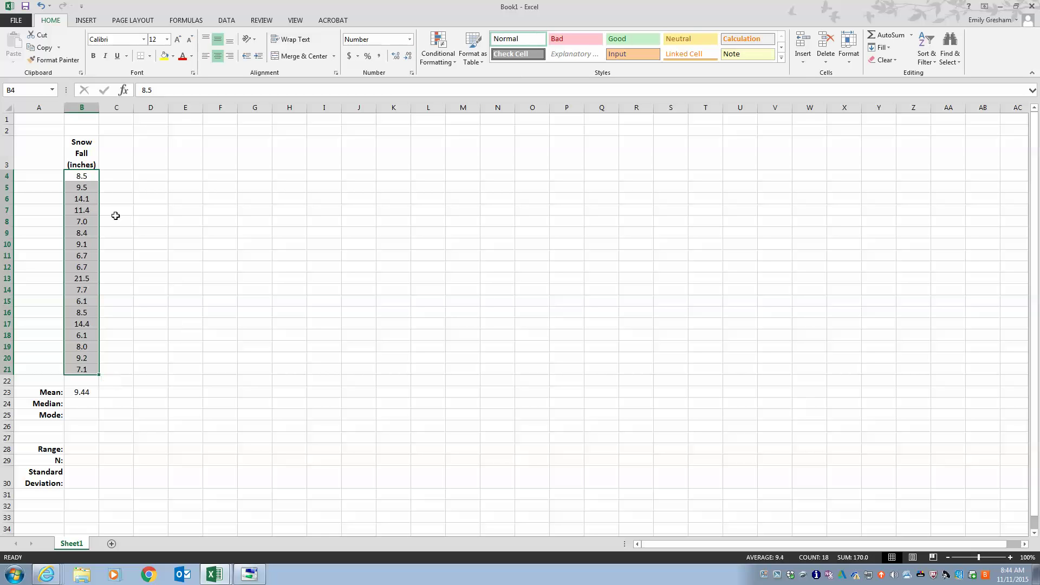
Calculate the median of the snowfall values B4:B21 in B24 with the MEDIAN function.
click(85, 404)
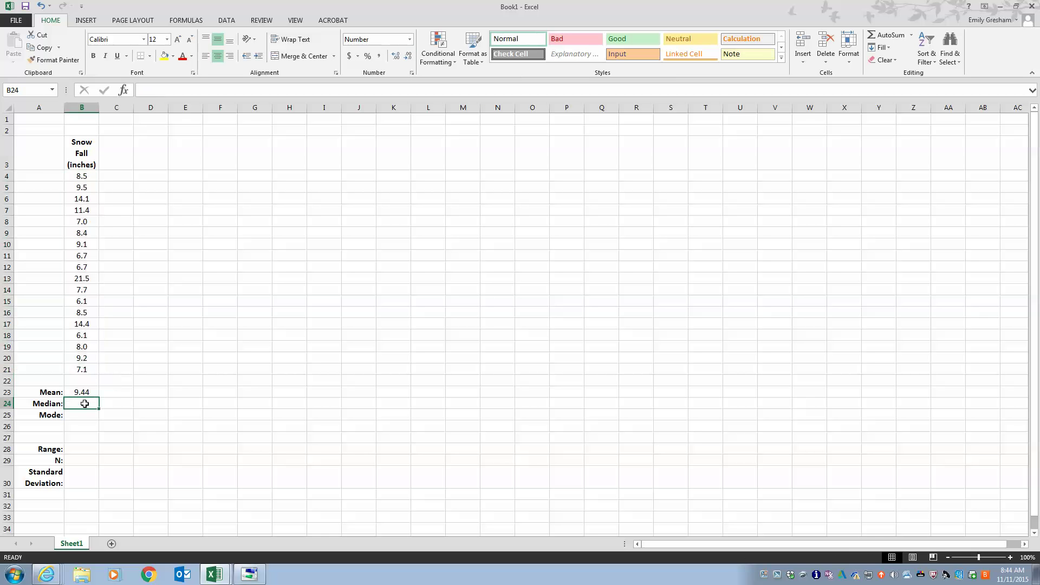
click(153, 92)
text(=me)
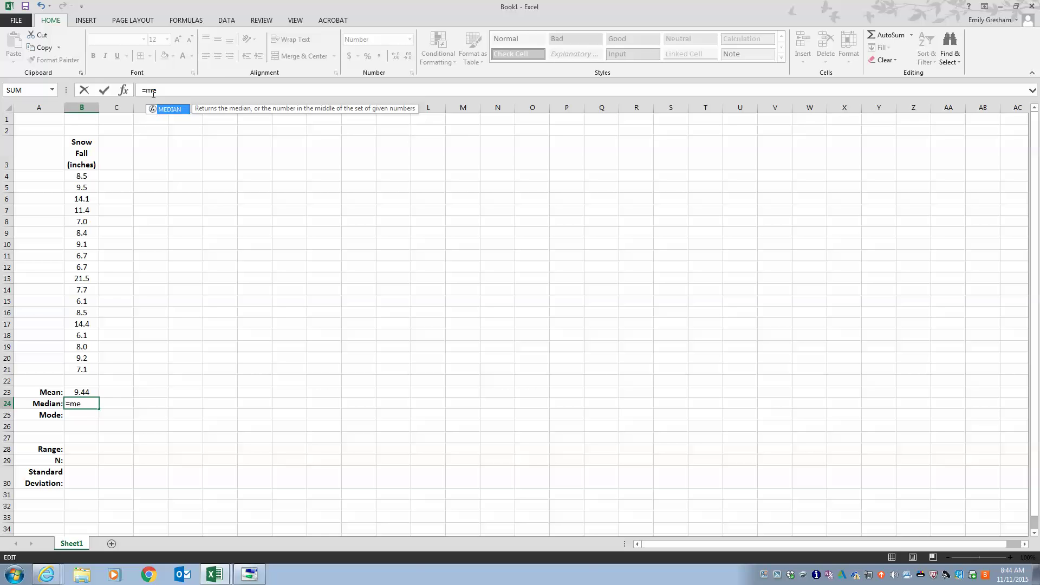
key(Return)
click(76, 404)
click(157, 91)
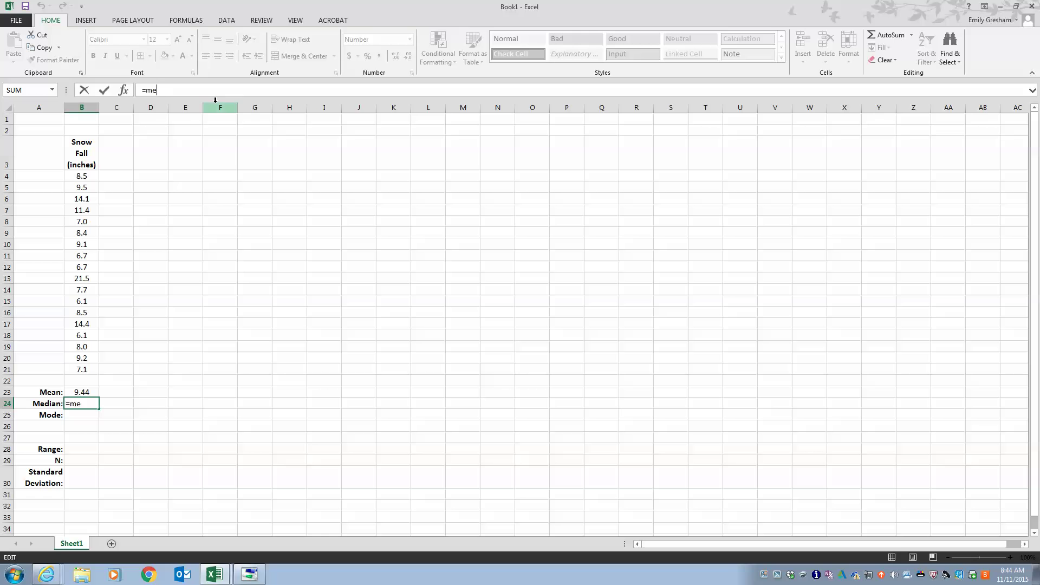
text(d)
double_click(170, 111)
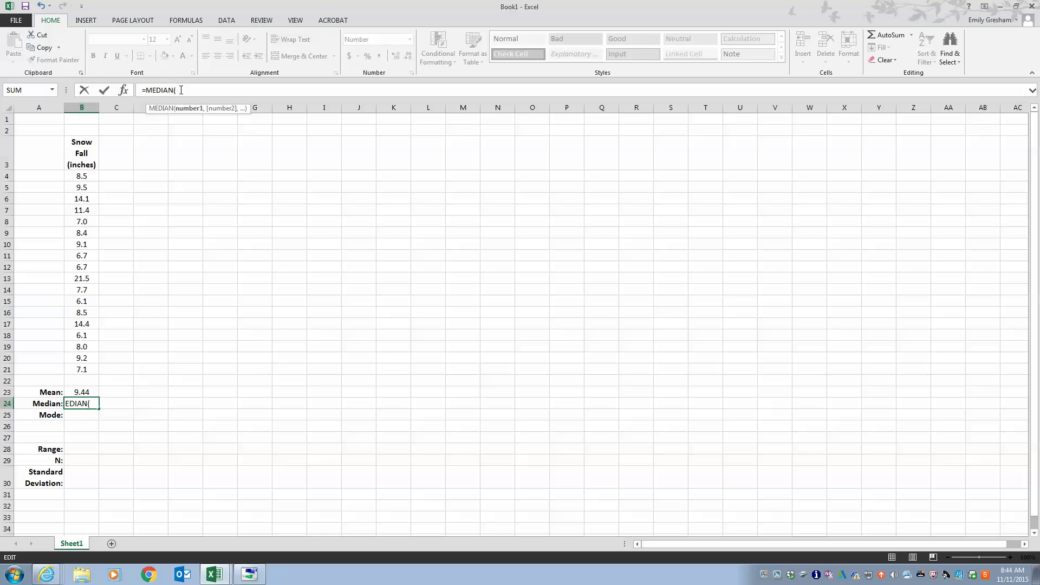
click(81, 178)
drag(81, 203, 81, 372)
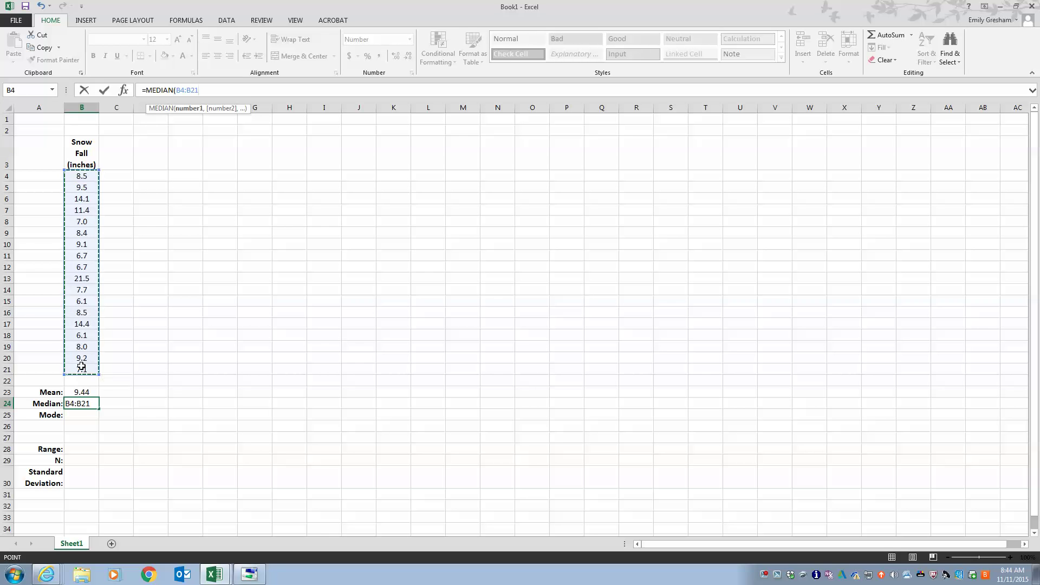
key(Return)
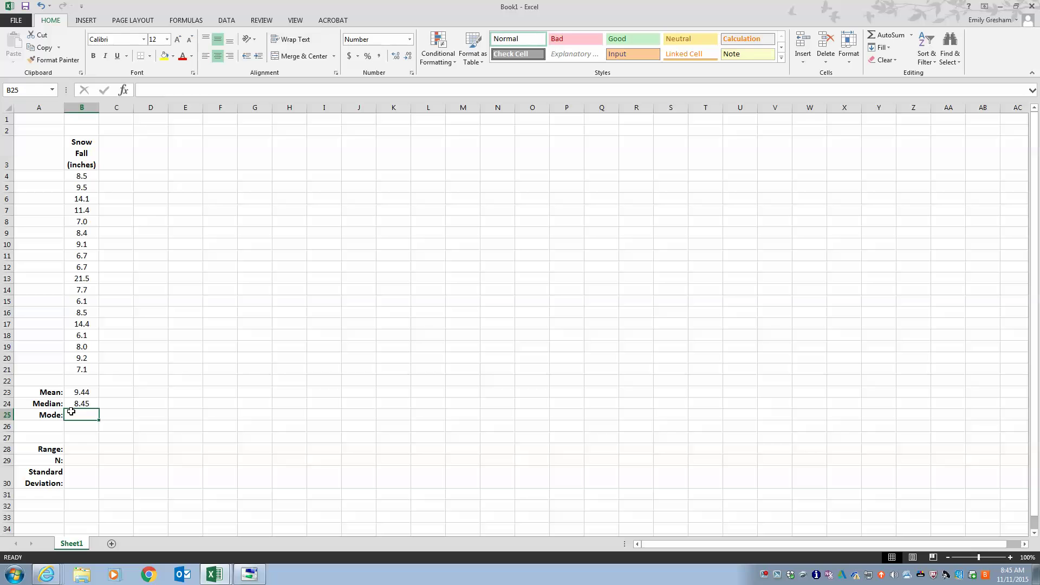
Calculate the mode of the snowfall values in B25 with the formula =MODE.MULT(B4:B21).
text(=mo)
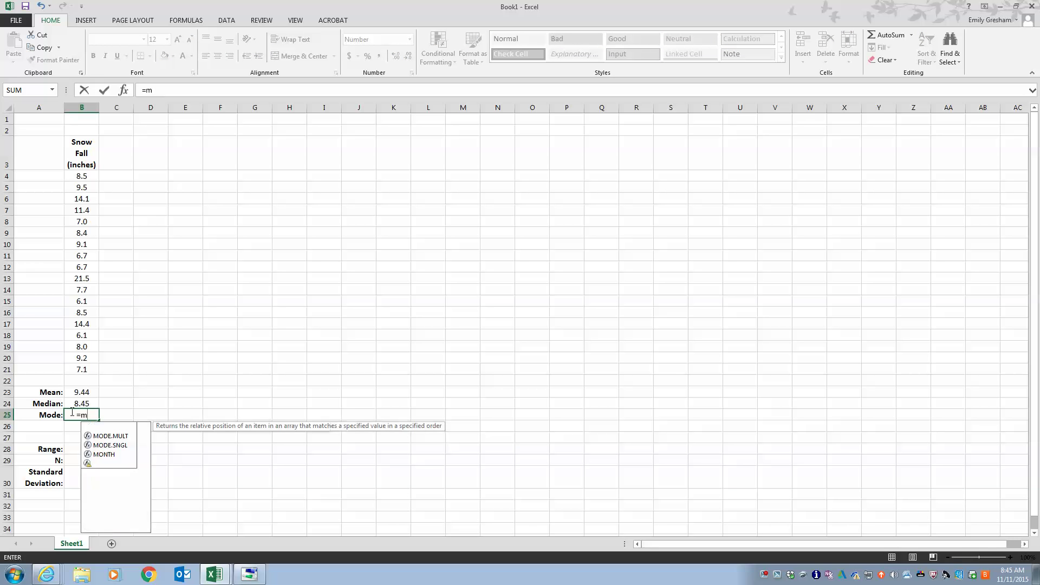
double_click(103, 437)
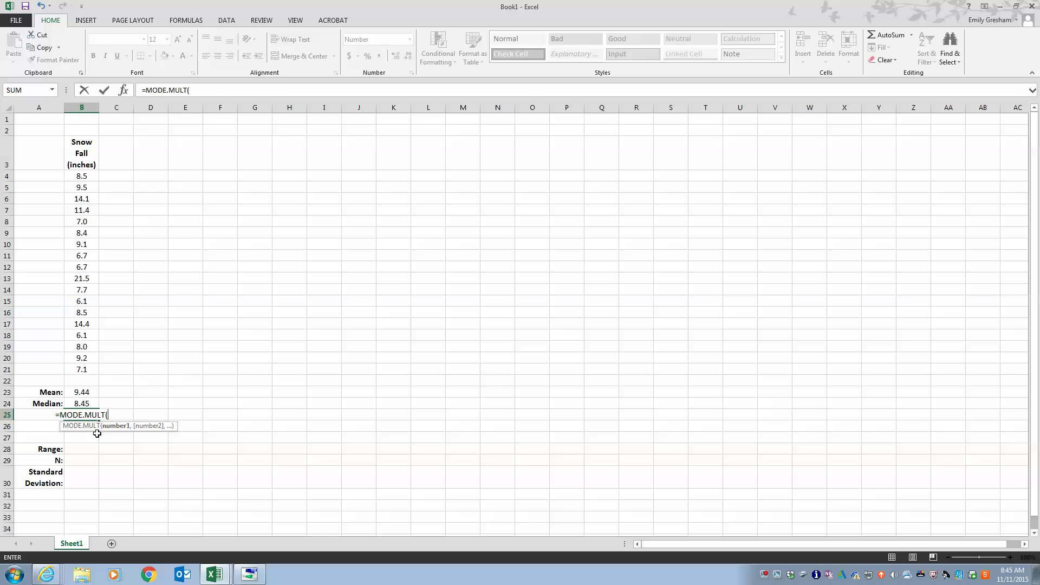
drag(85, 177, 90, 369)
text())
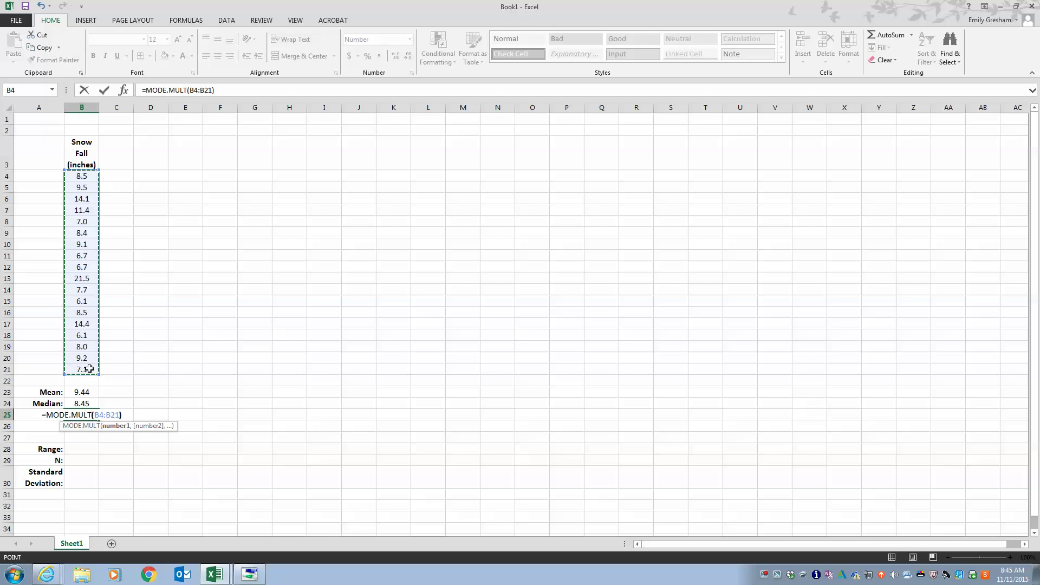
key(Return)
Fill the mode formula from B25 down to B27 and clear the duplicate result in B27.
click(84, 416)
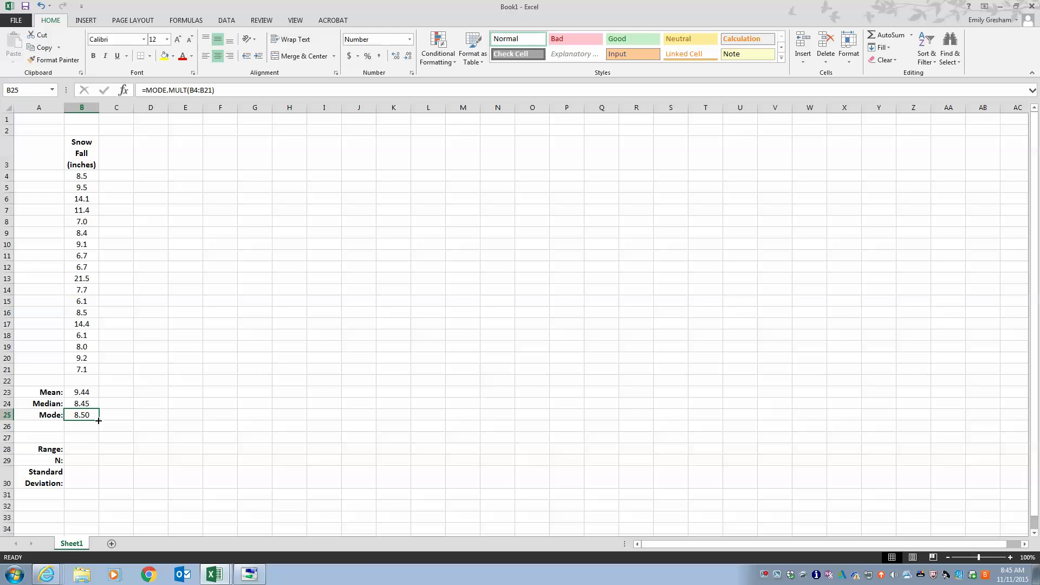
drag(98, 420, 96, 443)
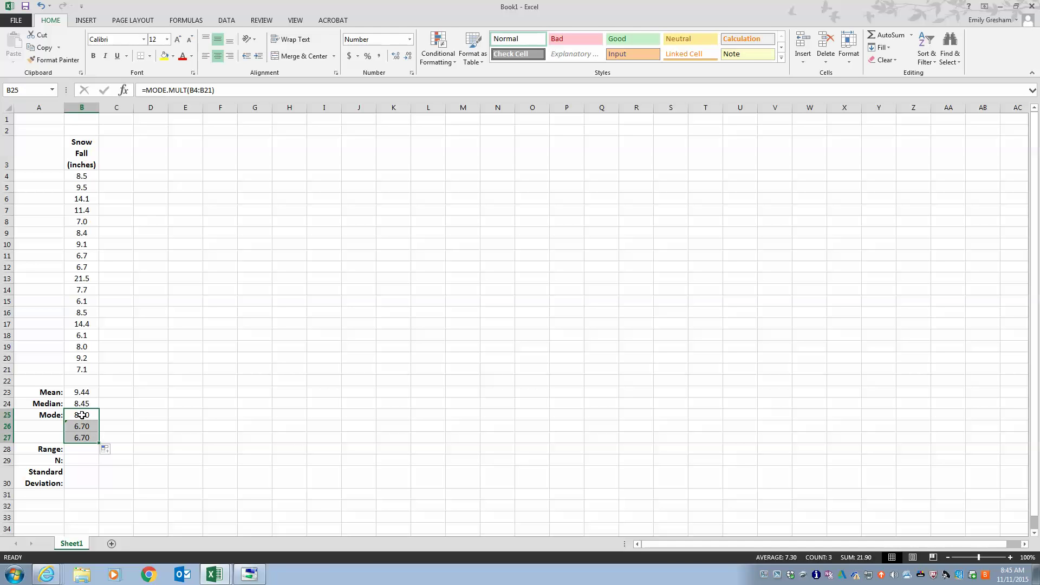
click(80, 440)
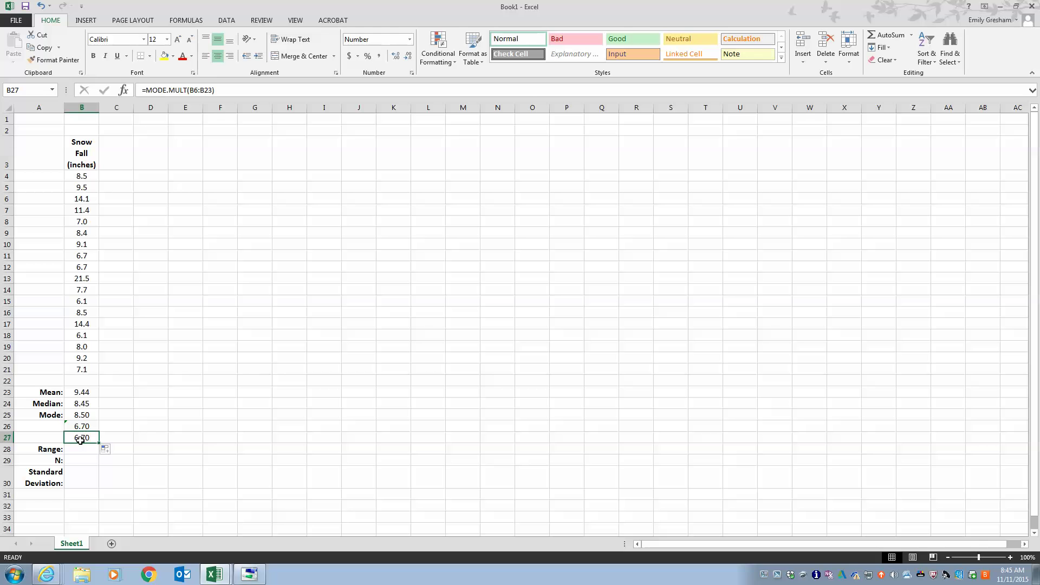
key(Delete)
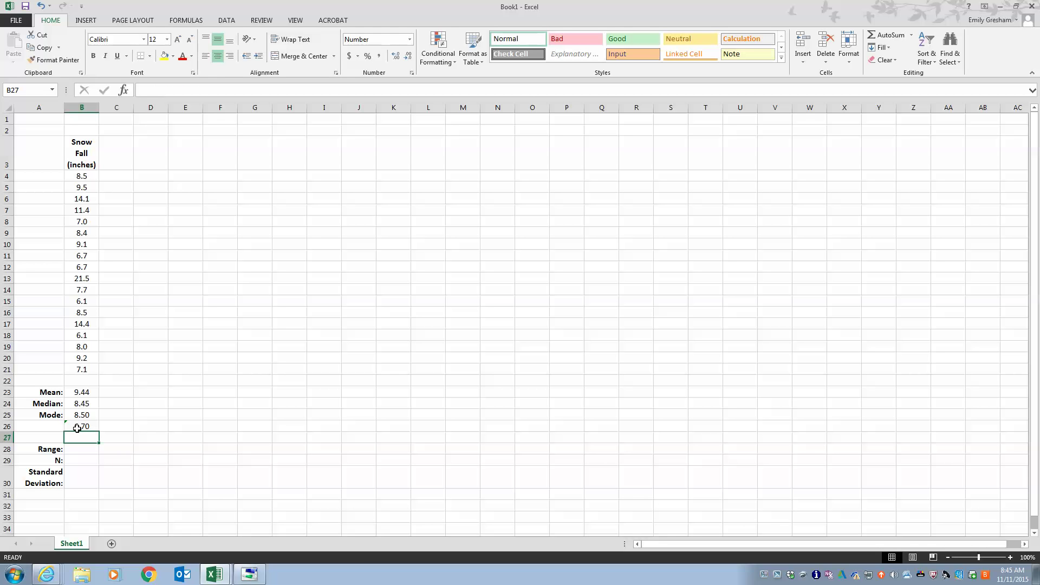
click(77, 428)
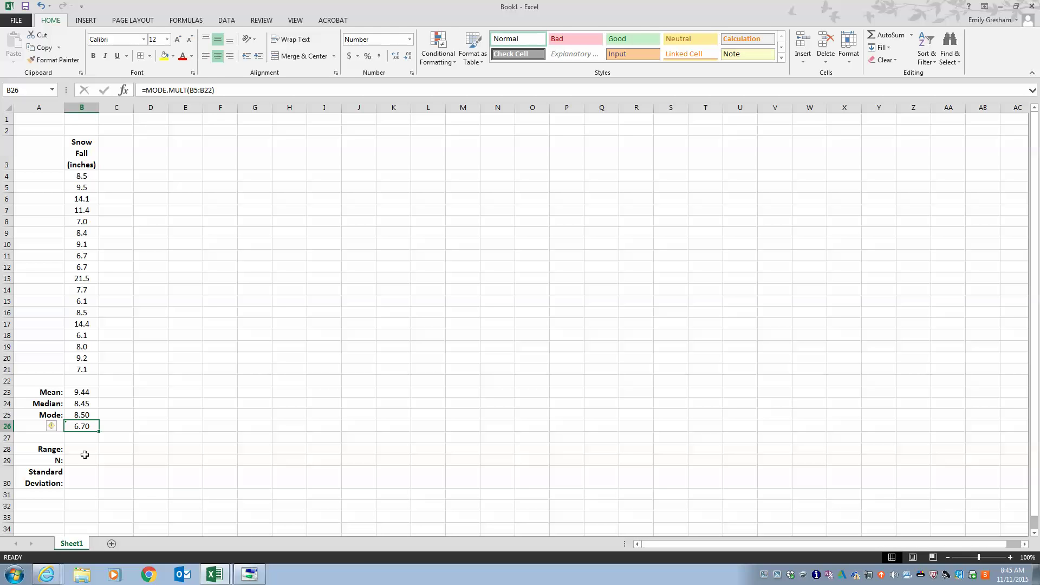
click(79, 447)
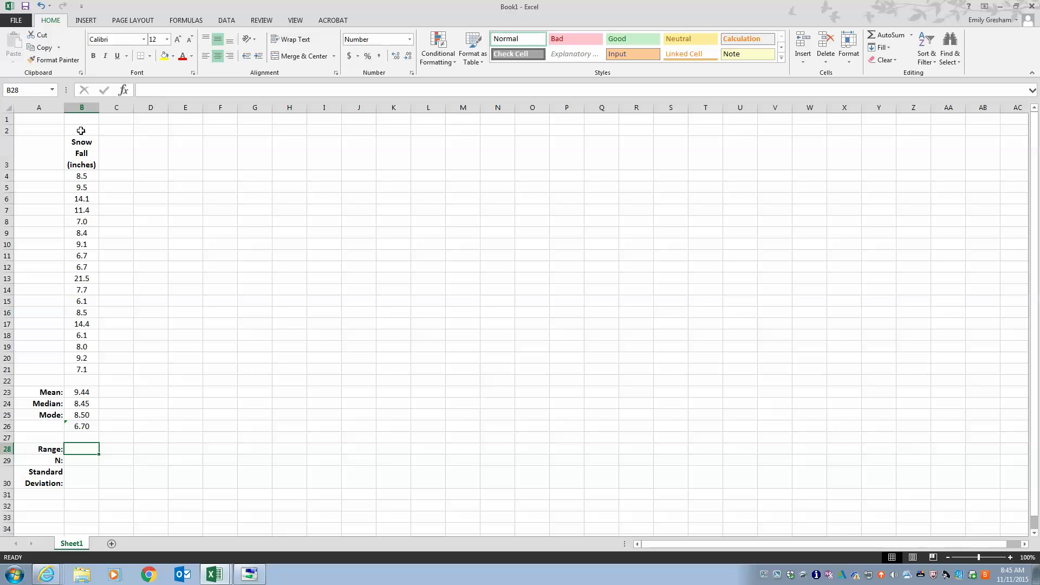
Sort the snowfall column B3:B21, with its header excluded, by value from smallest to largest.
drag(81, 157, 77, 369)
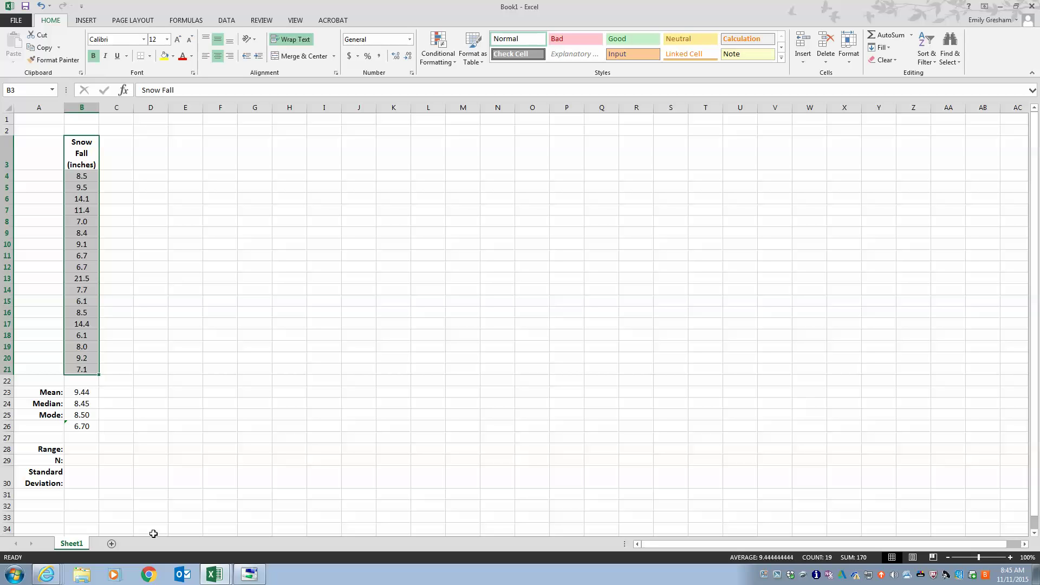
click(761, 580)
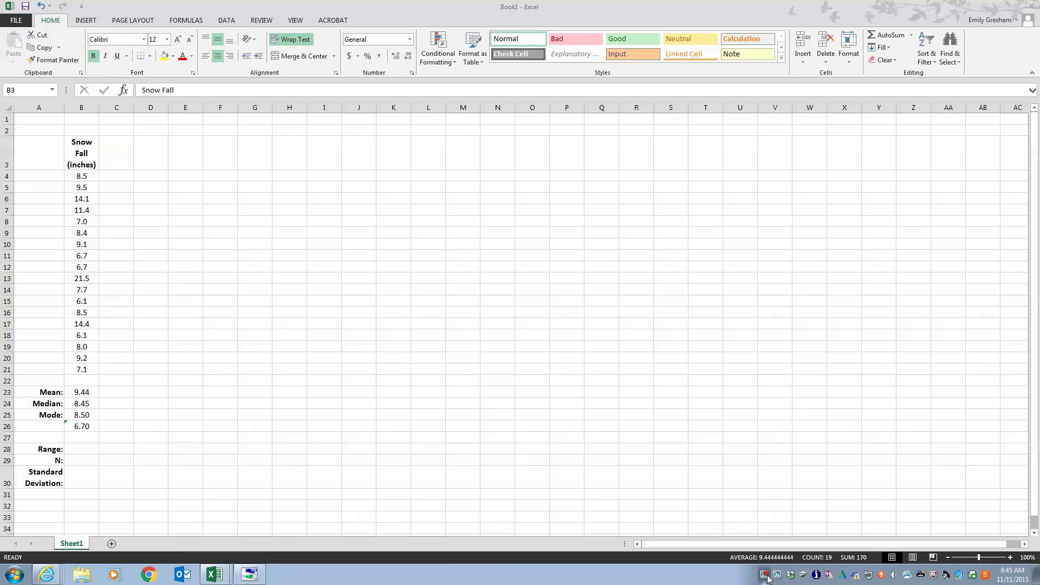
click(81, 152)
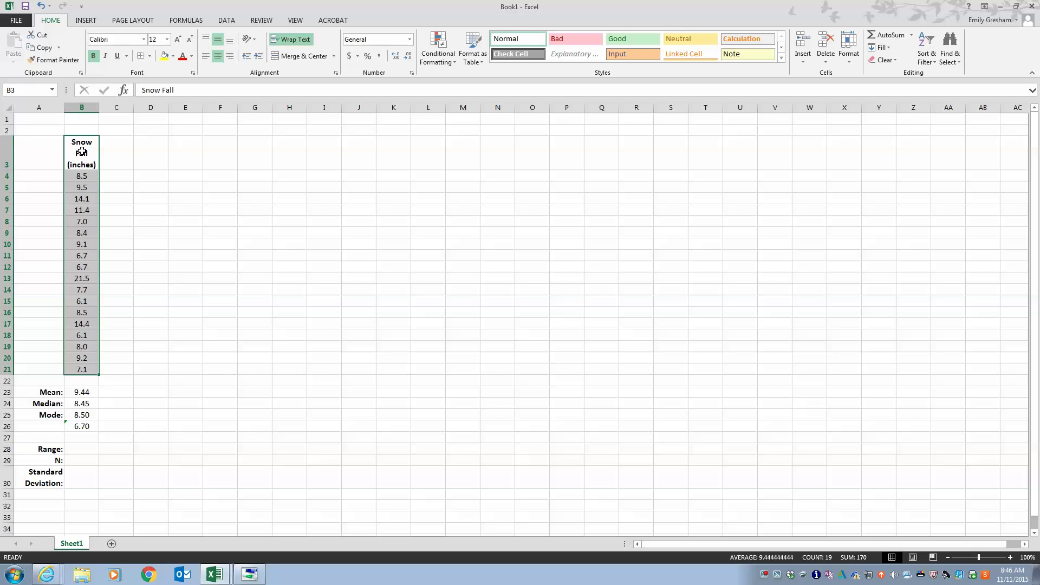
click(233, 21)
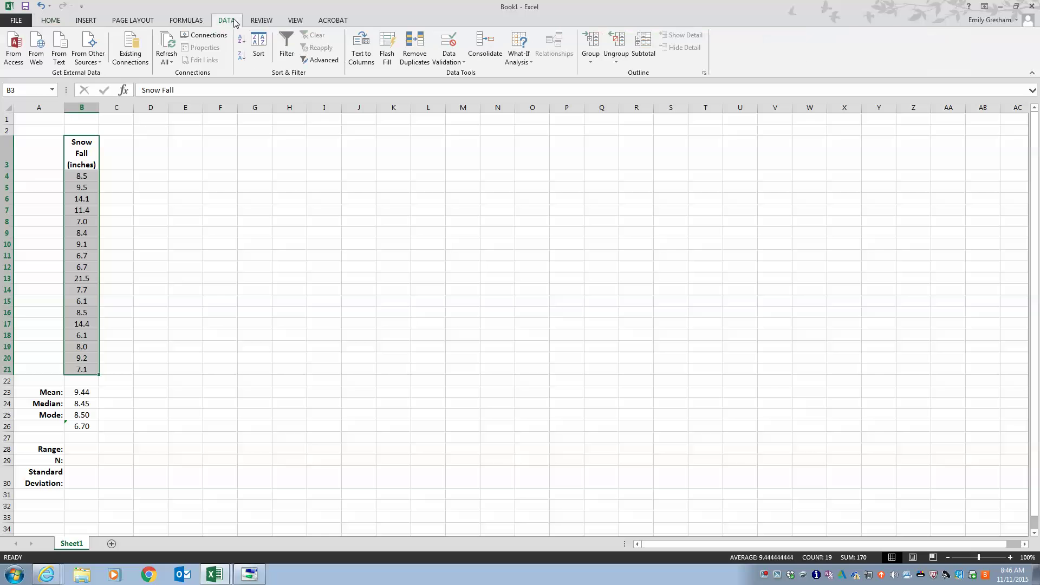
click(259, 47)
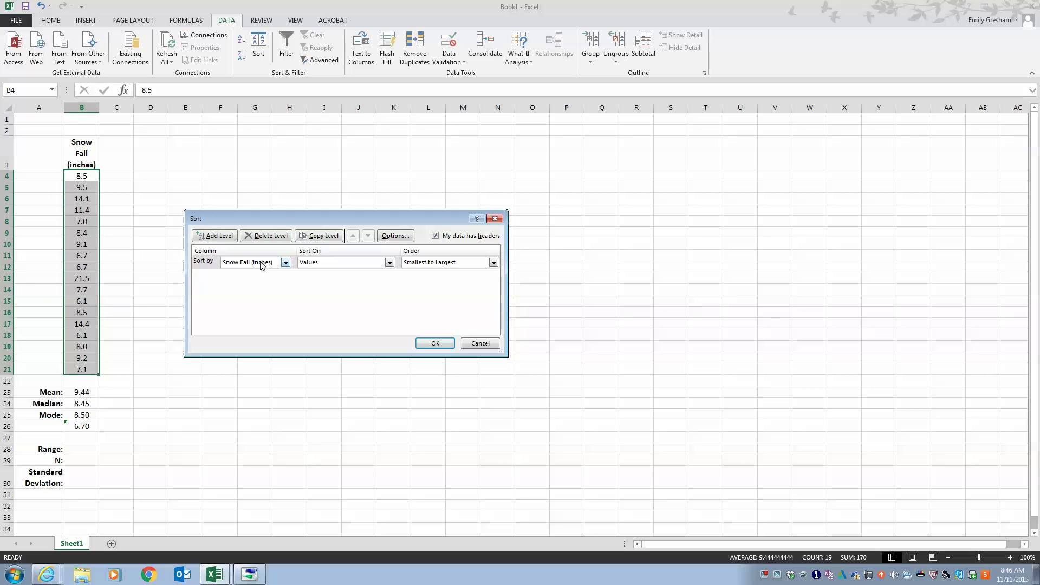
click(435, 344)
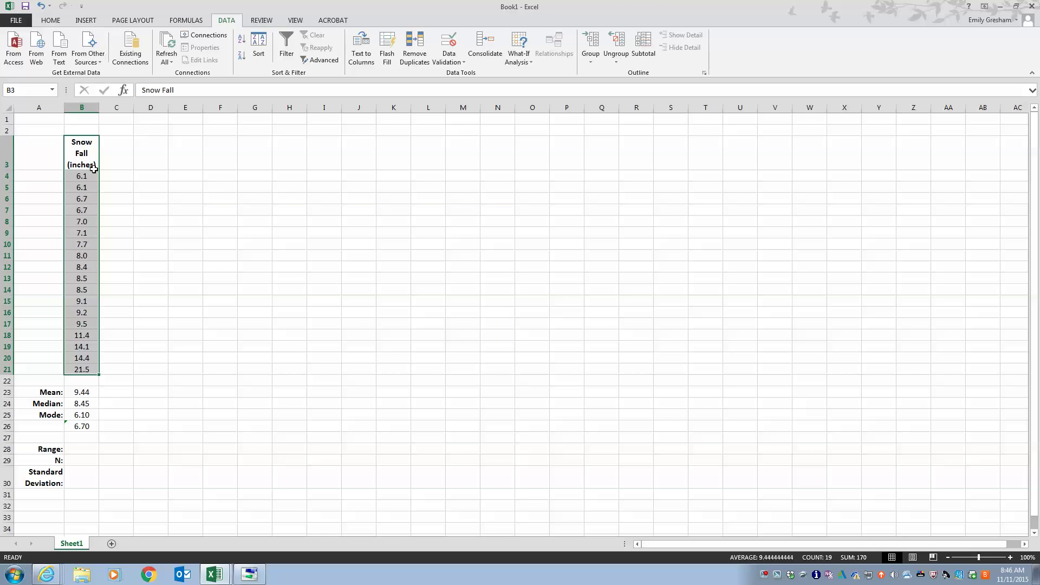
Calculate the range in B28 with the formula =B21-B4.
click(89, 452)
text(=)
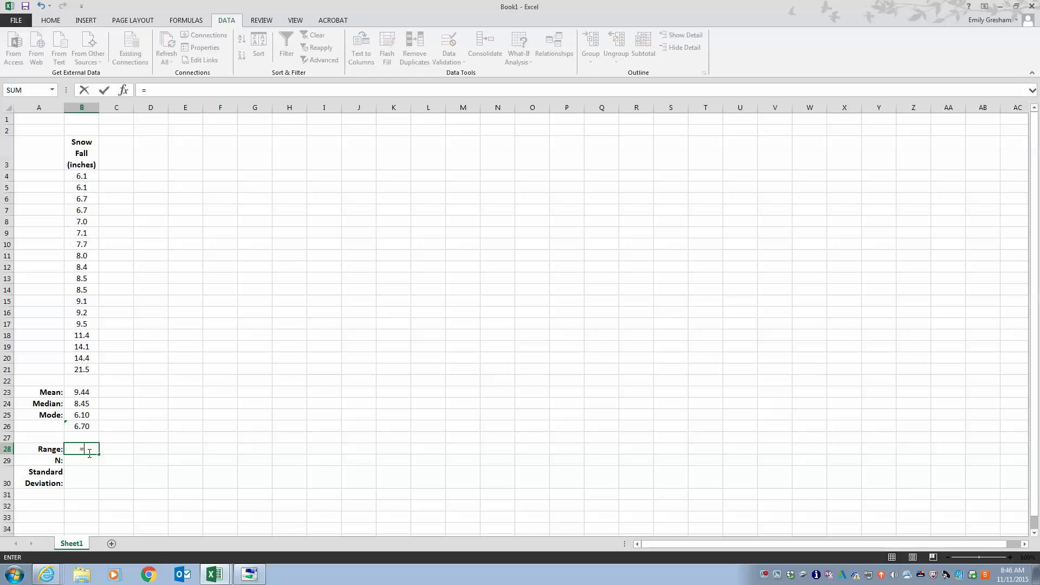
click(84, 370)
text(-)
click(89, 175)
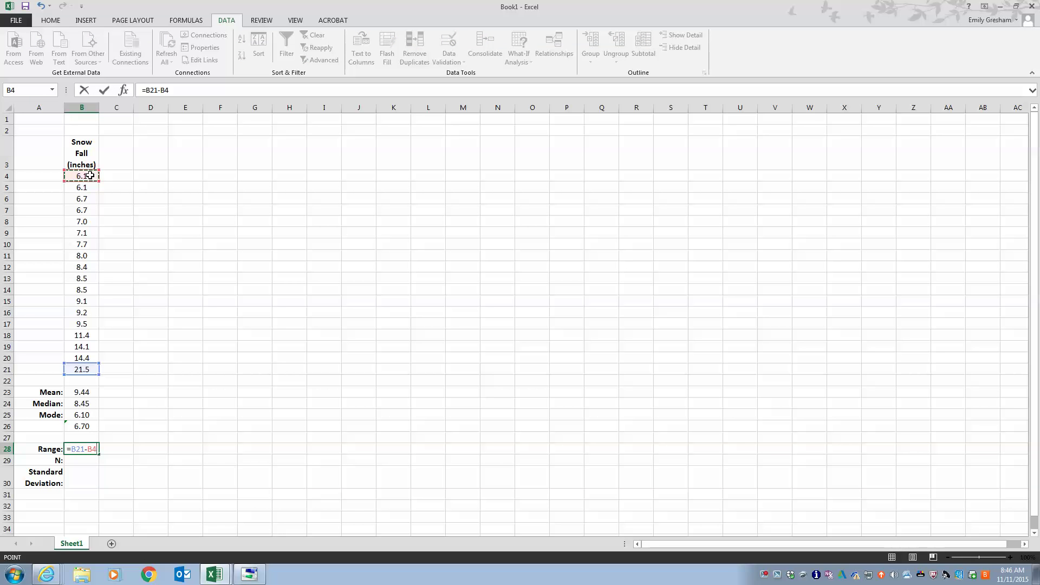
key(Return)
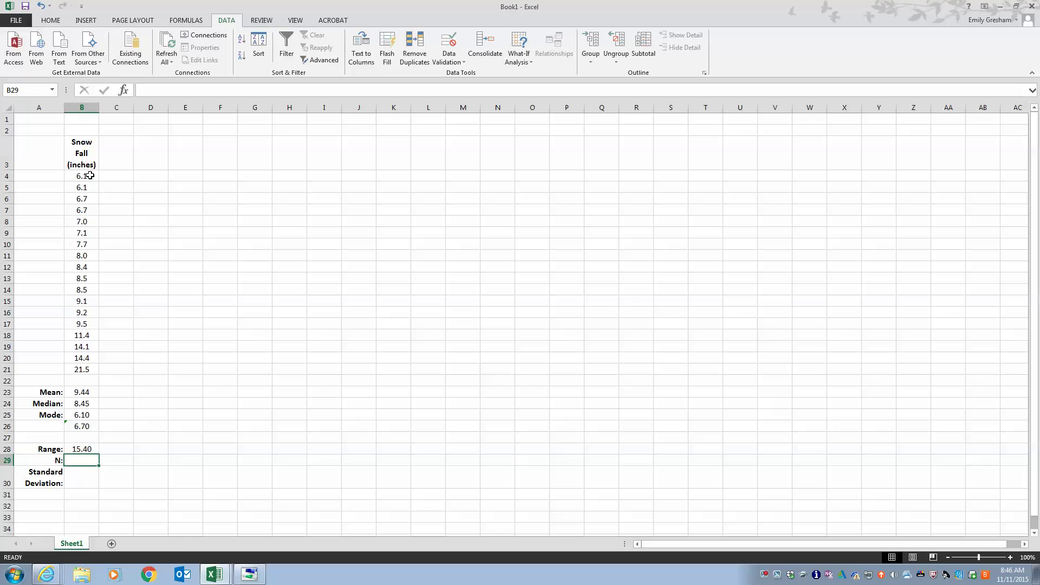
Calculate N in B29 by counting the snowfall values with the formula =COUNT(B4:B21).
text(=cou)
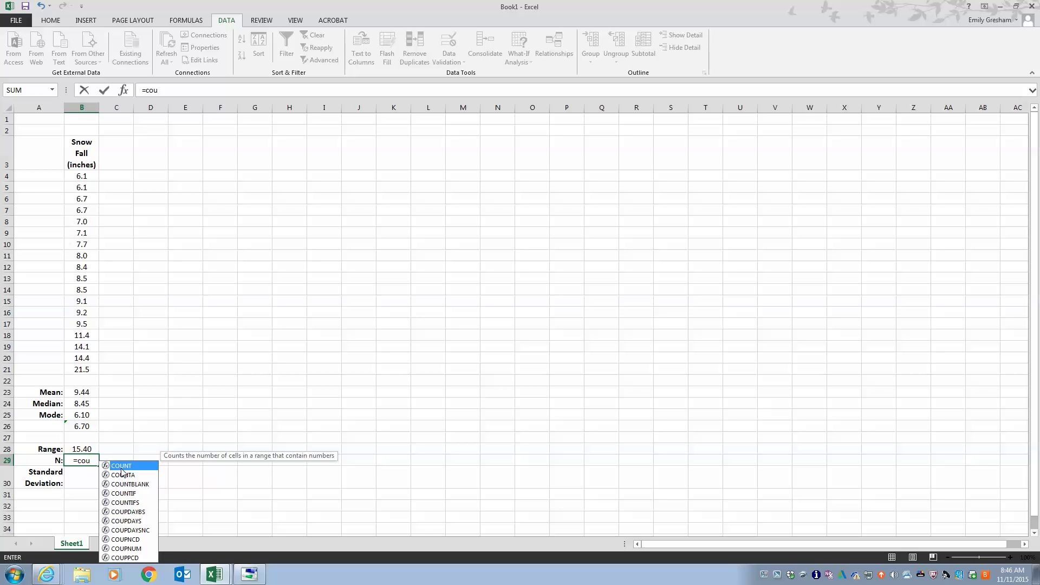
double_click(121, 466)
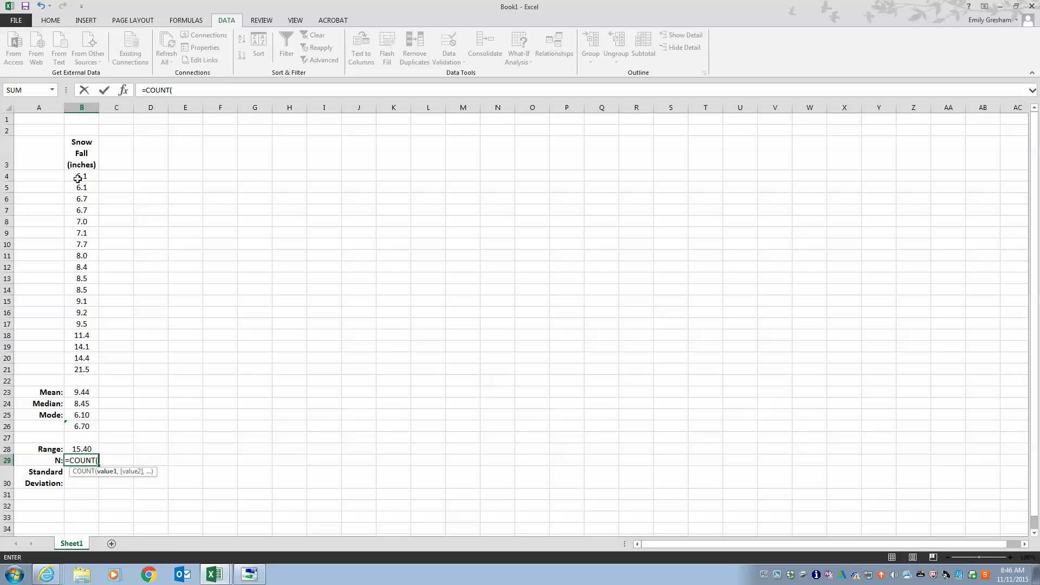
drag(79, 175, 82, 368)
key(Return)
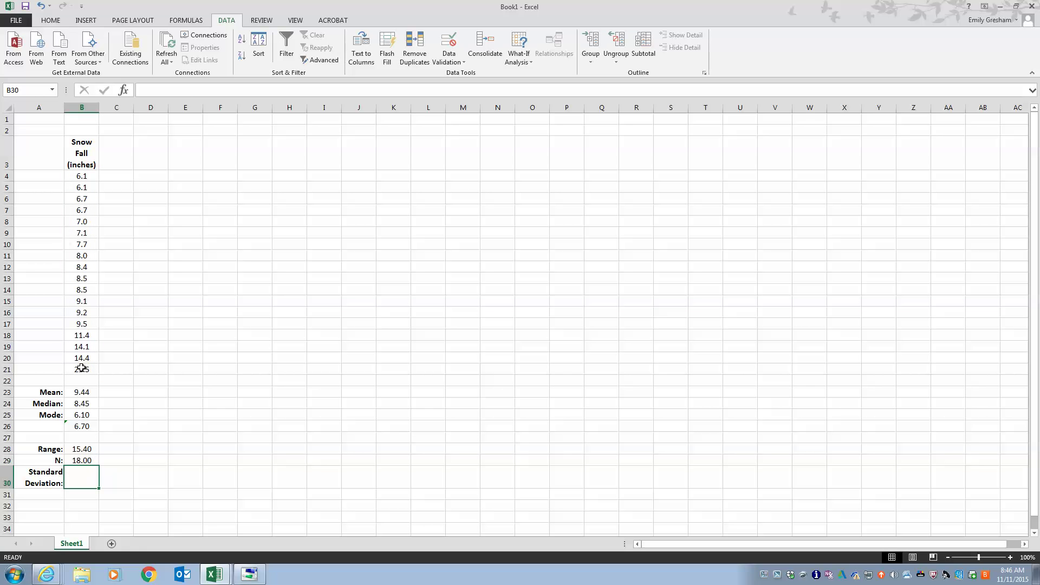
Reduce the N value in B29 to zero decimal places.
click(82, 460)
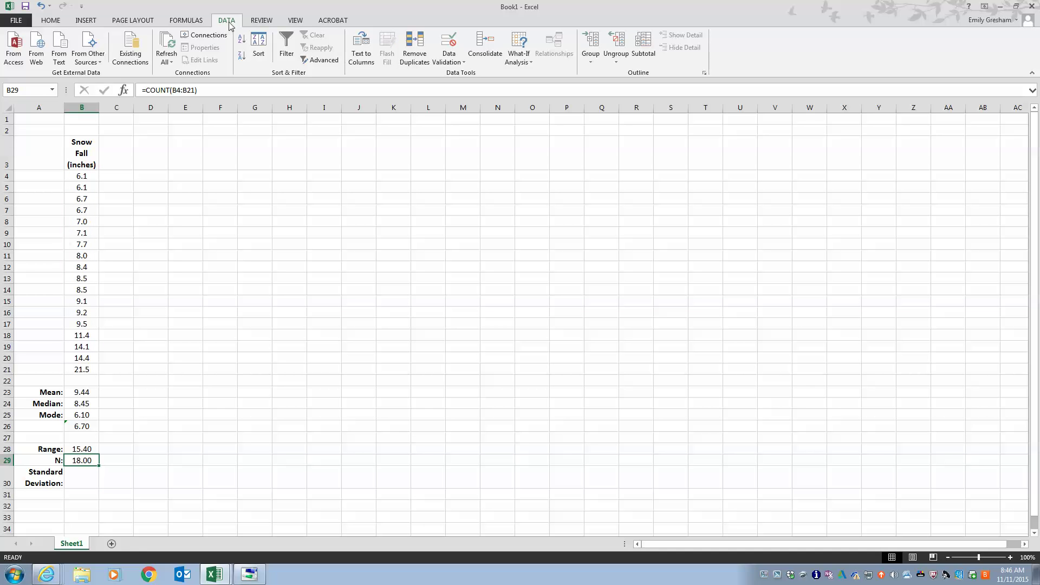
click(50, 21)
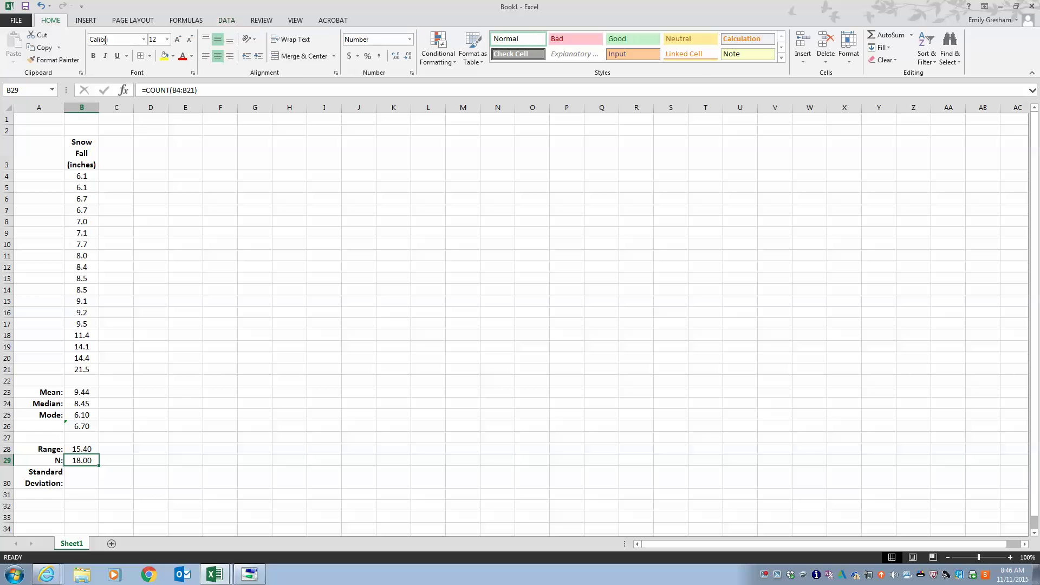
click(408, 56)
click(408, 56)
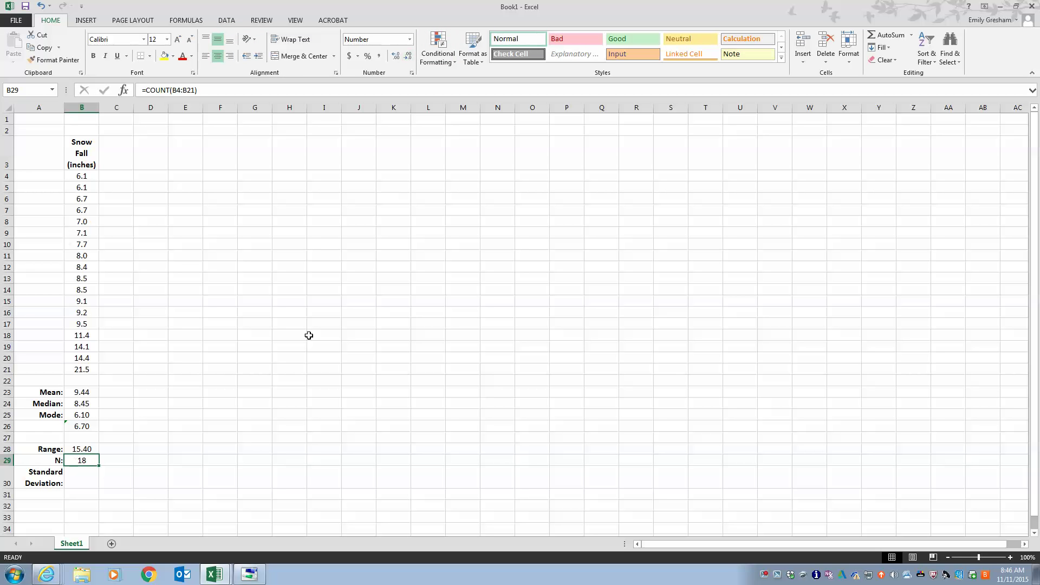
Add the column headers (x-u) in C3 and (x-u)^2 in D3.
click(88, 477)
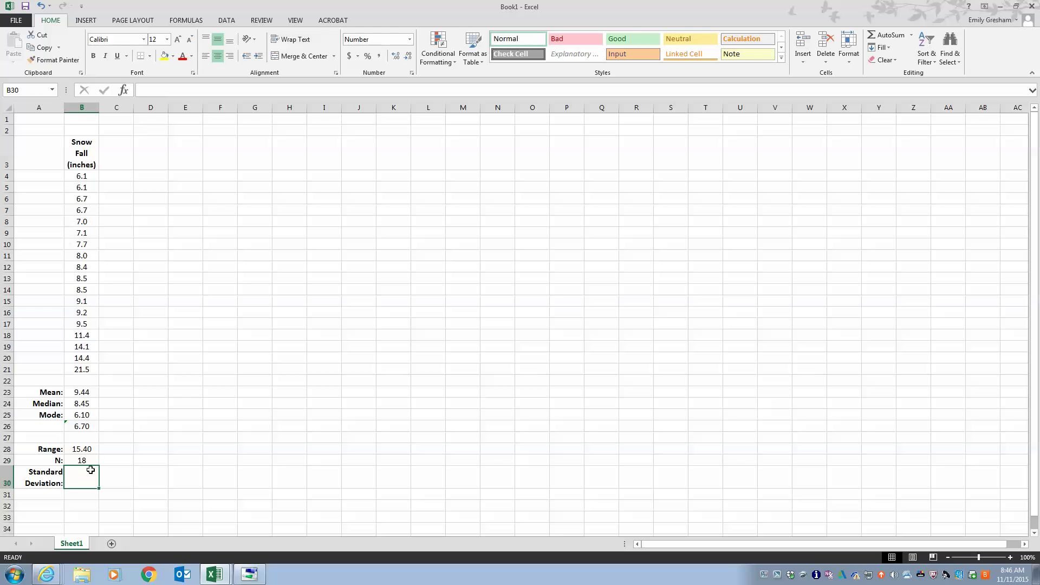
click(114, 155)
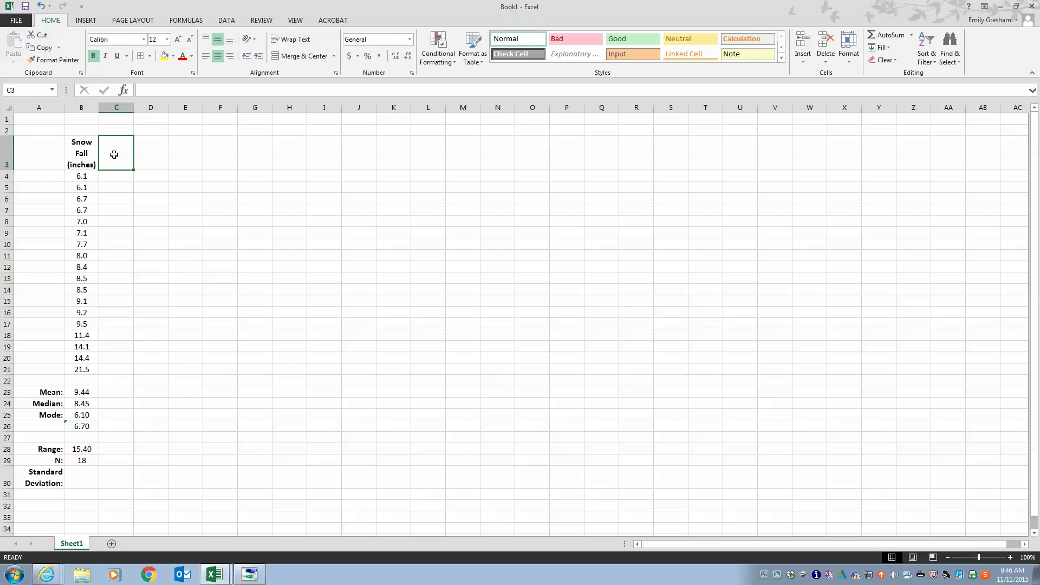
text(()
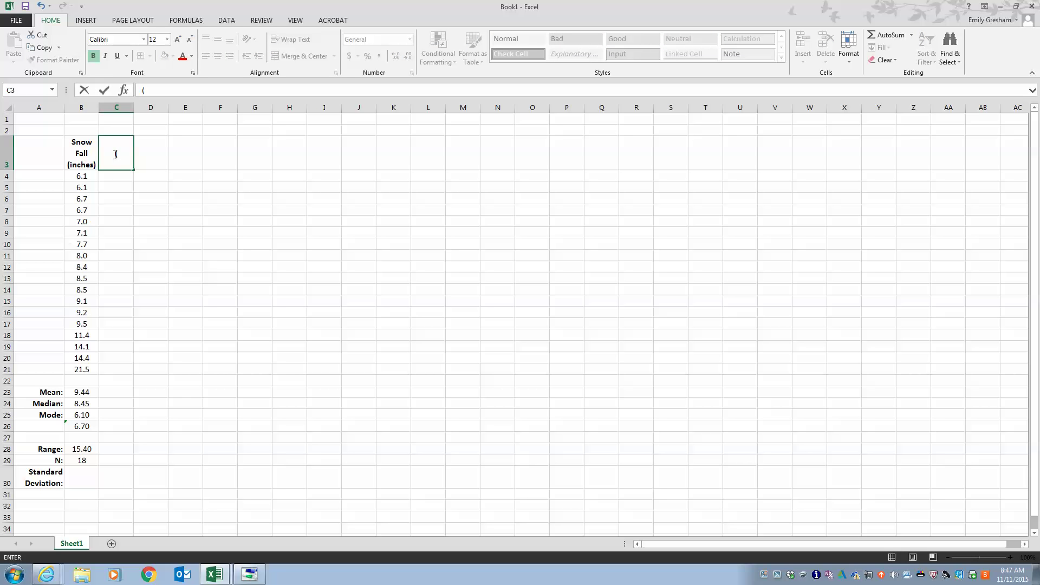
text(x-u))
key(Tab)
text(()
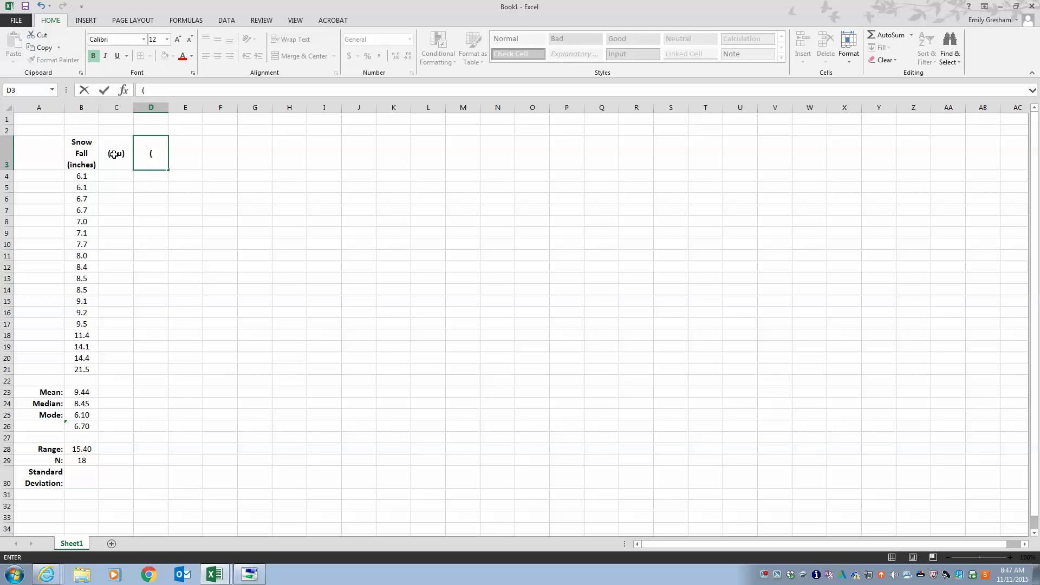
text(x-u)^2)
key(Return)
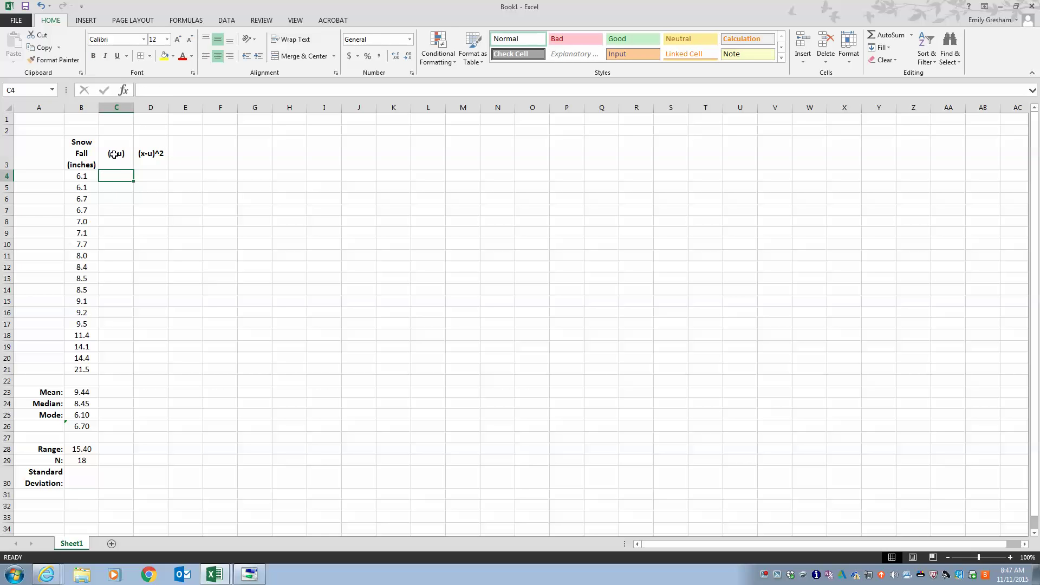
Calculate the first deviation from the mean in C4 with the formula =B23-B4.
text(=)
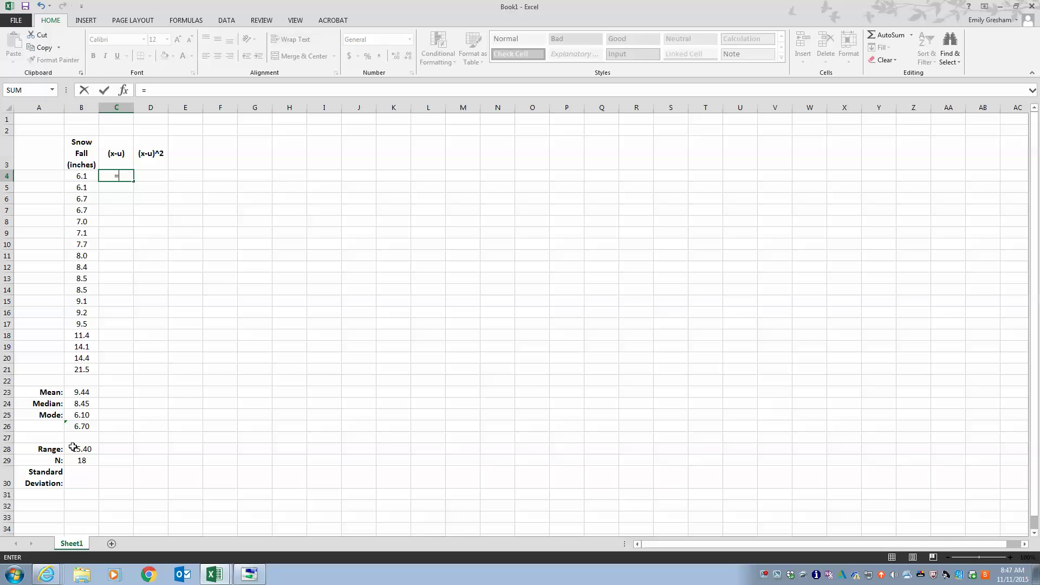
click(81, 393)
text(-)
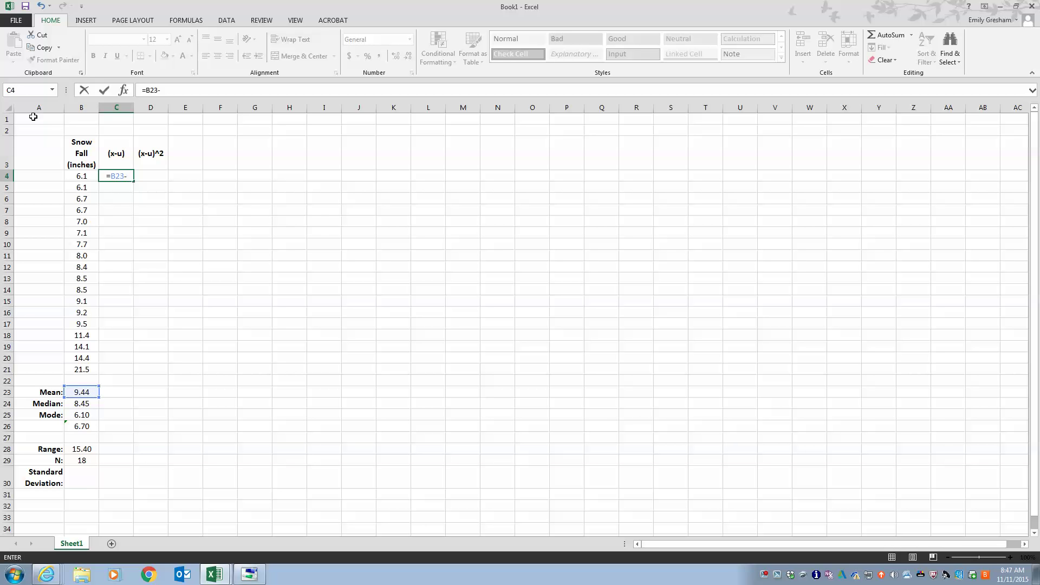
click(88, 176)
key(Return)
Make the mean reference in C4 absolute so that the formula reads =$B$23-B4.
click(121, 174)
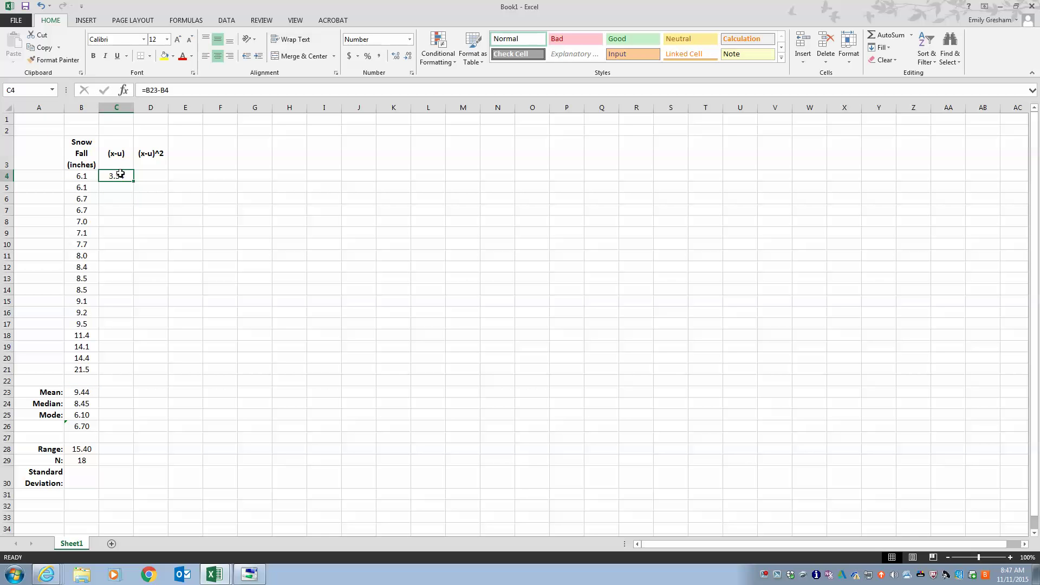
click(146, 91)
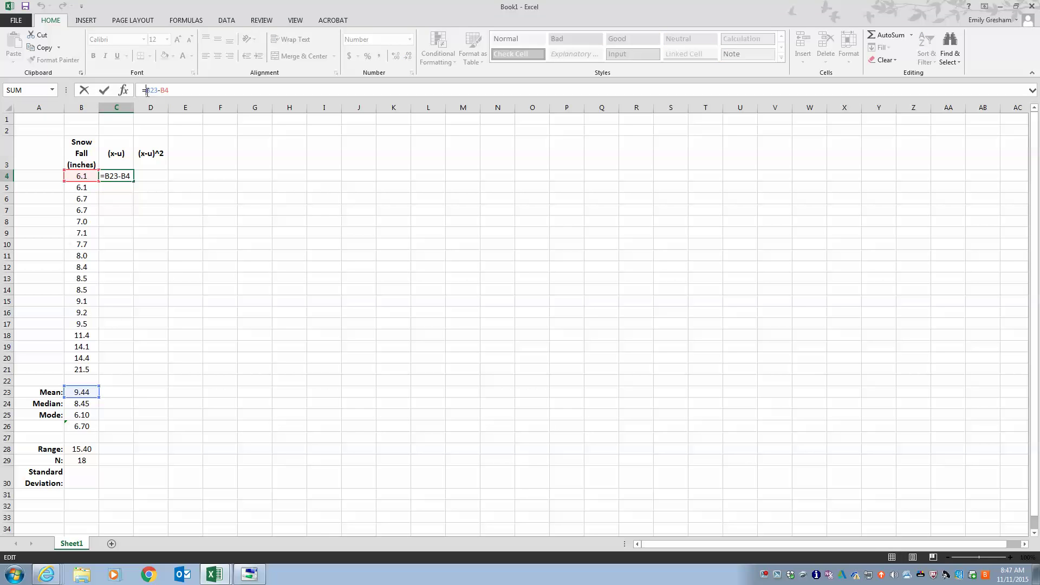
text($)
click(154, 90)
text($)
key(Return)
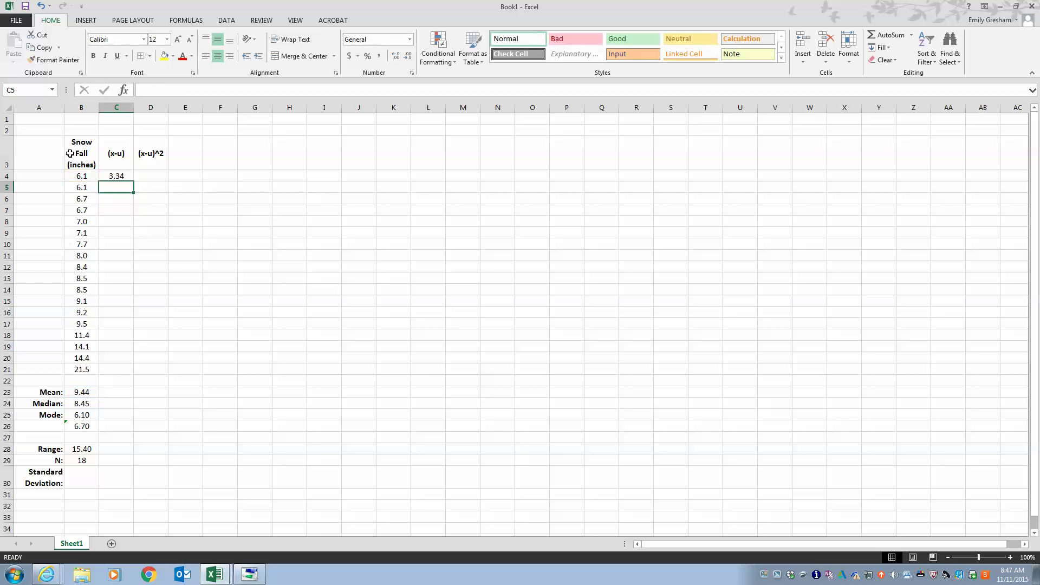
Fill the deviation formula from C4 down to C21 and check the formulas in C4, C5 and C6.
click(129, 178)
drag(133, 182, 128, 373)
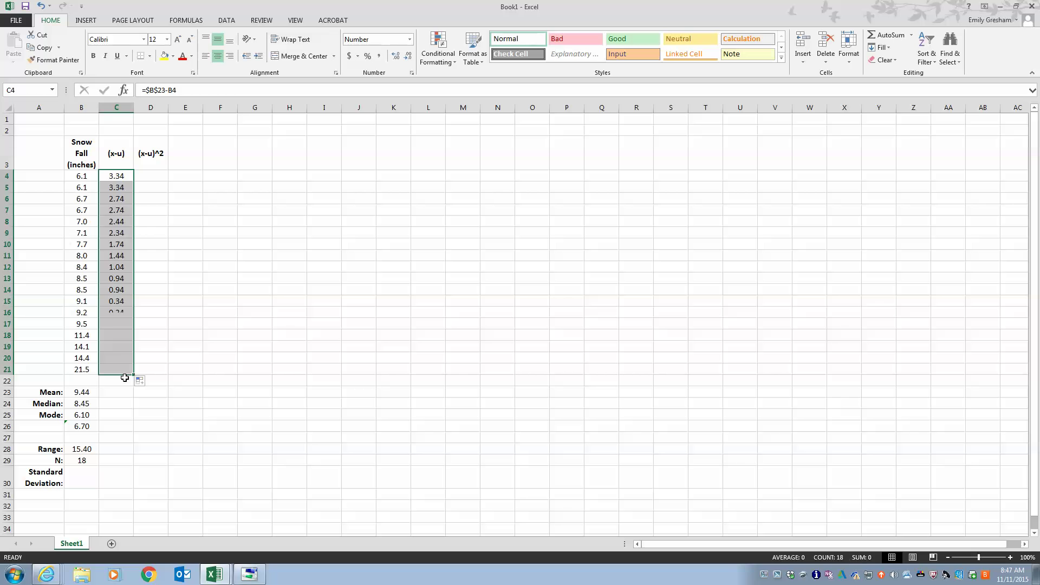
click(119, 176)
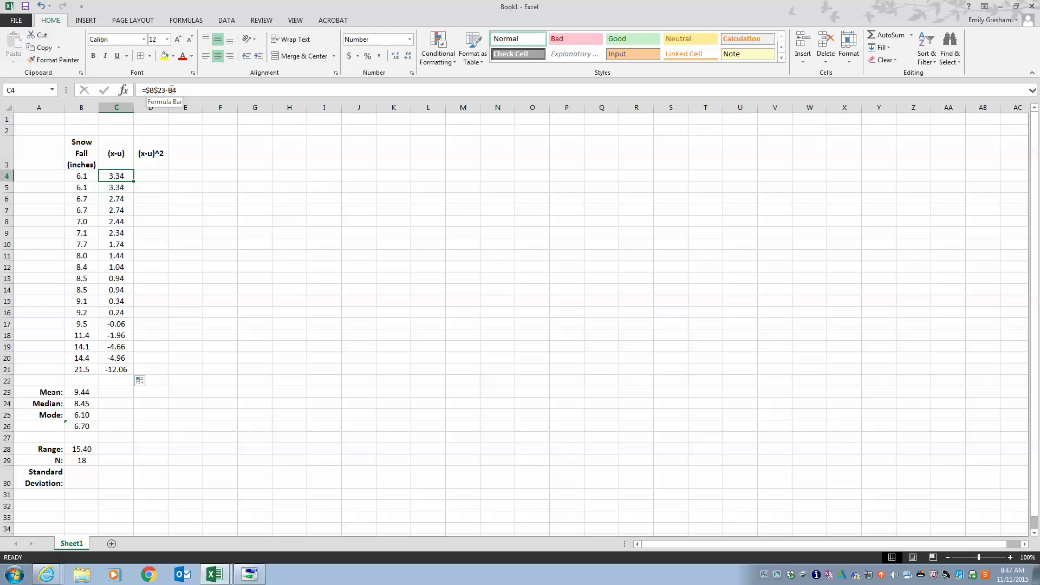
click(113, 190)
click(109, 201)
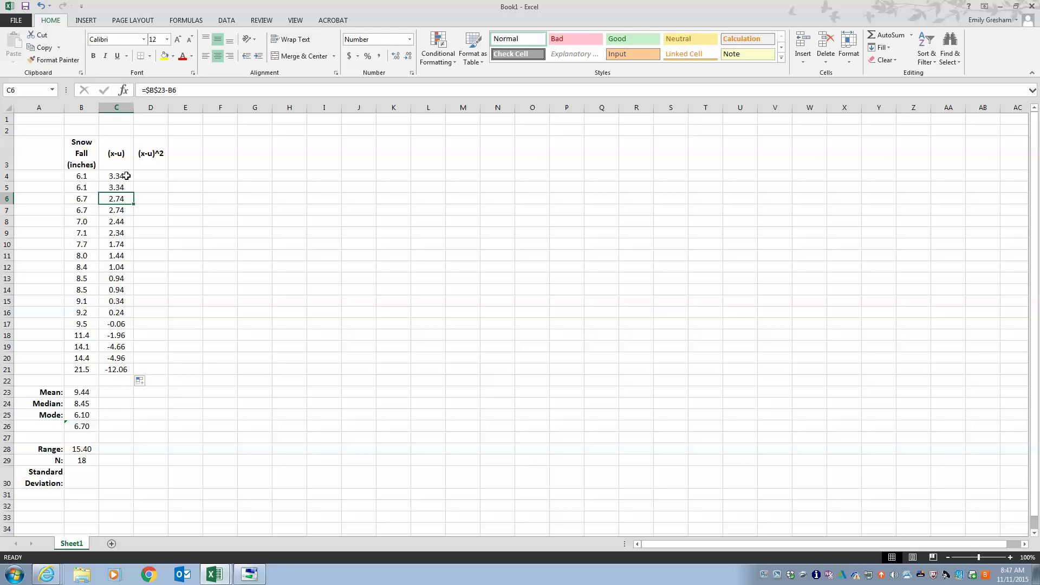
Calculate the first squared deviation in D4 with the formula =C4^2.
click(149, 175)
text(=)
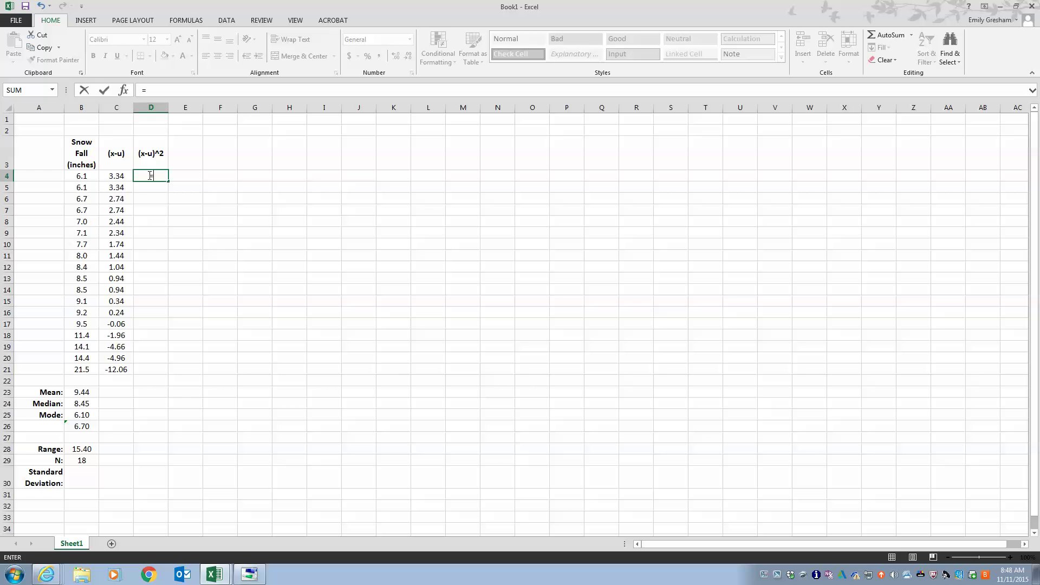
click(118, 175)
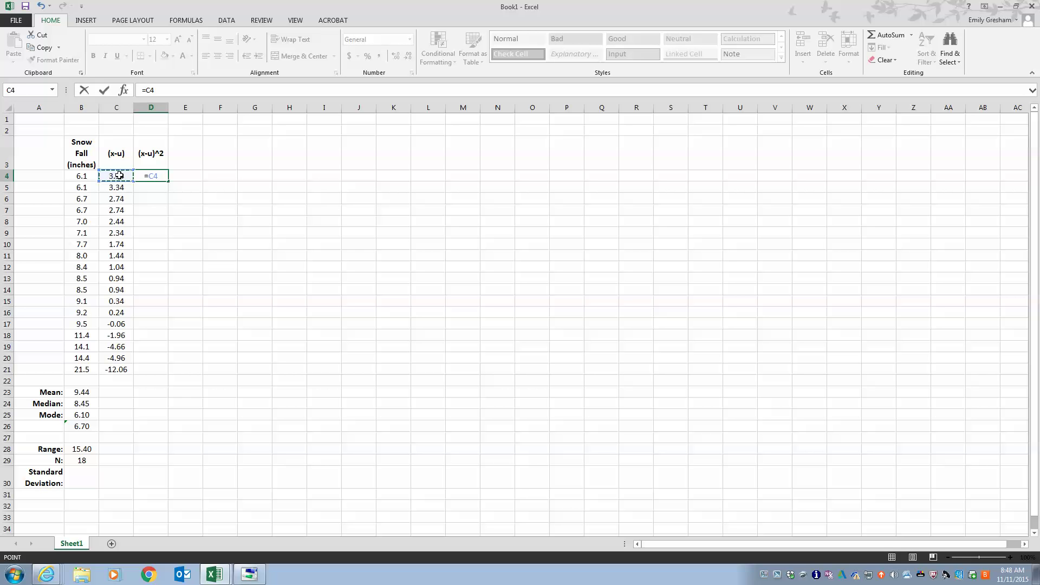
text(^2)
key(Return)
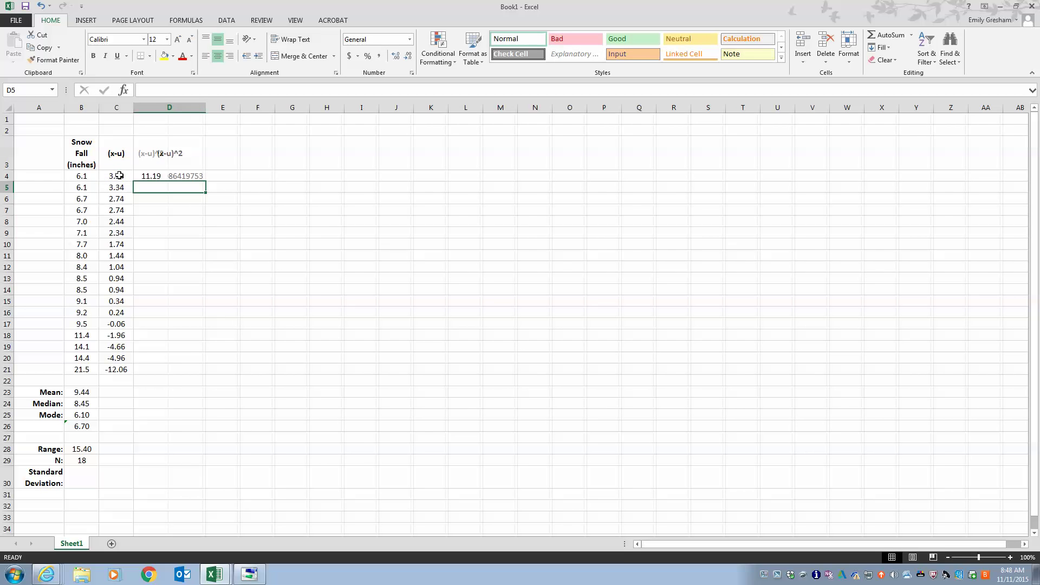
Reduce the cells D4:D21 in the (x-u)^2 column to three decimal places.
drag(179, 174, 132, 375)
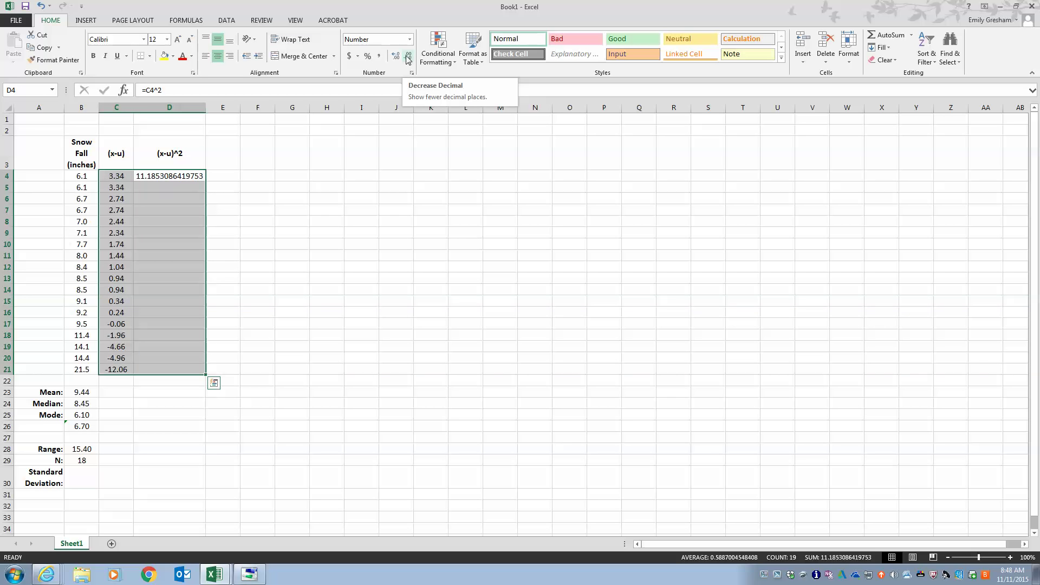
click(155, 174)
drag(155, 174, 164, 376)
click(164, 377)
drag(163, 172, 162, 371)
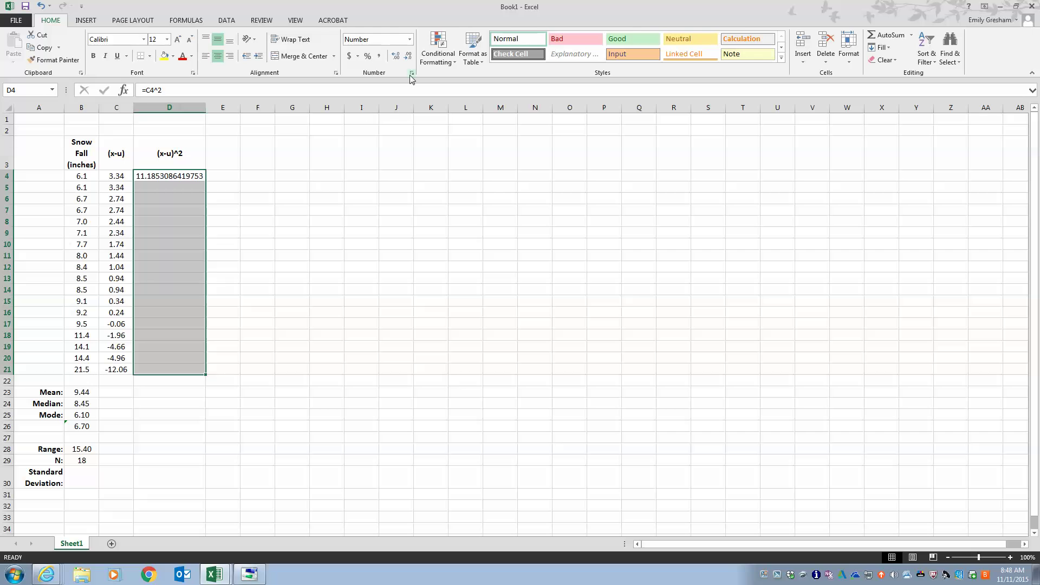
click(408, 57)
click(408, 57)
click(408, 57)
click(408, 58)
click(408, 58)
click(408, 57)
click(408, 57)
click(408, 58)
click(408, 58)
click(408, 58)
click(408, 58)
click(395, 56)
Fill the squared deviation formula from D4 down to D21 and narrow column D.
click(177, 175)
drag(205, 183, 203, 372)
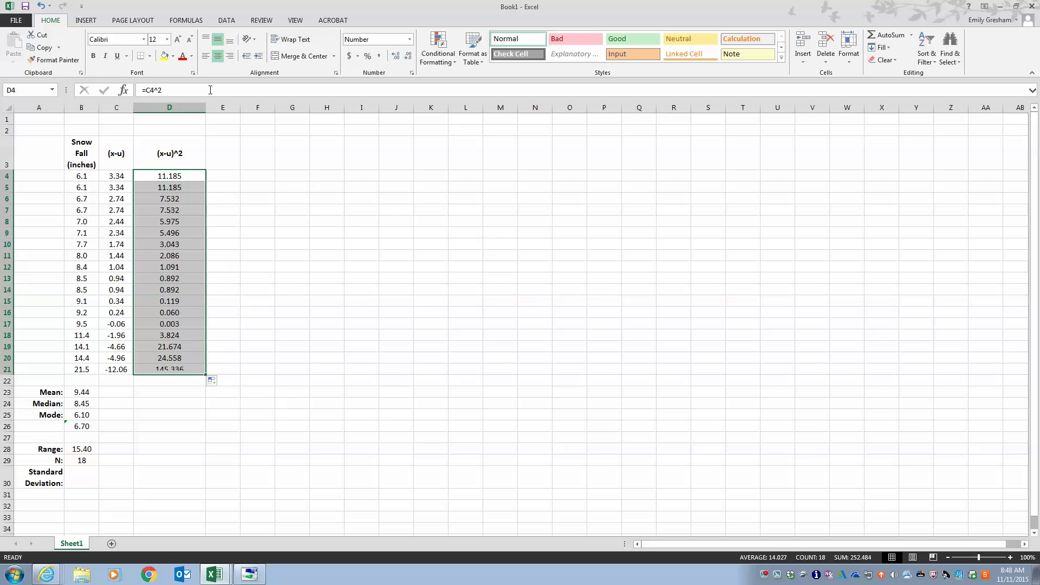
drag(205, 105, 179, 106)
Total the squared deviations in D22 with the formula =SUM(D4:D21).
click(151, 383)
text(=su)
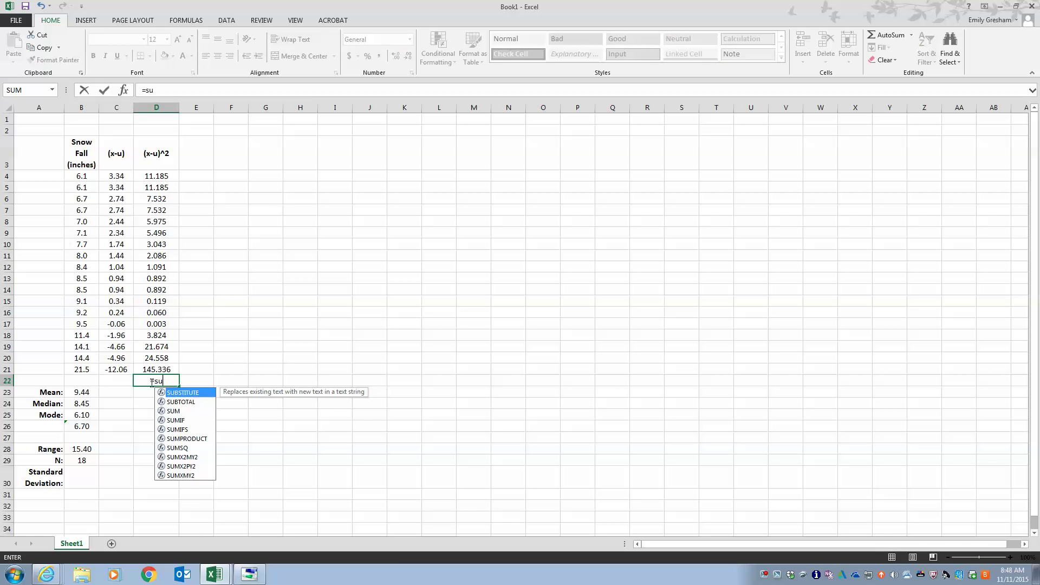
text(m()
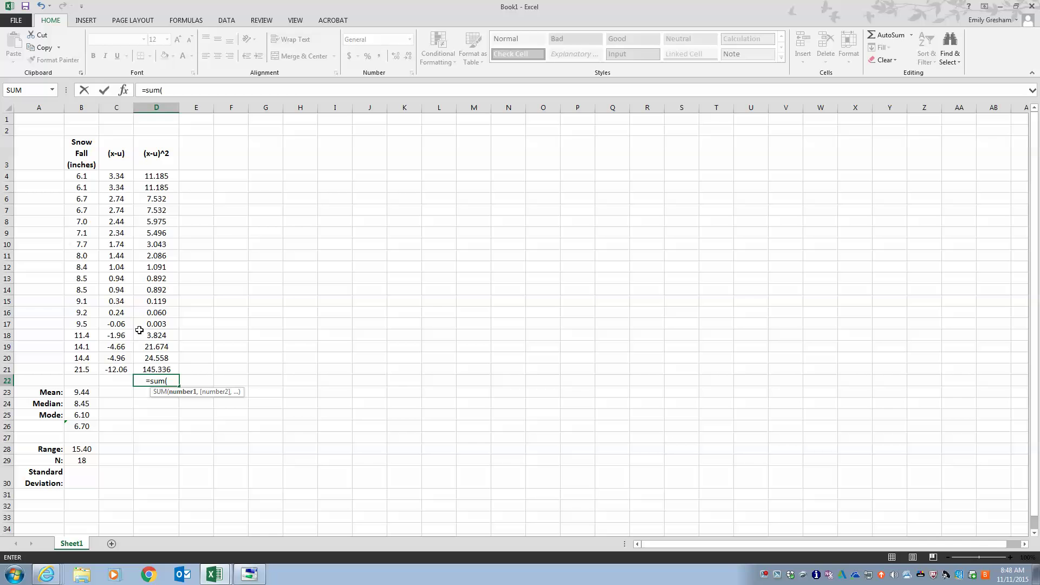
drag(161, 174, 152, 371)
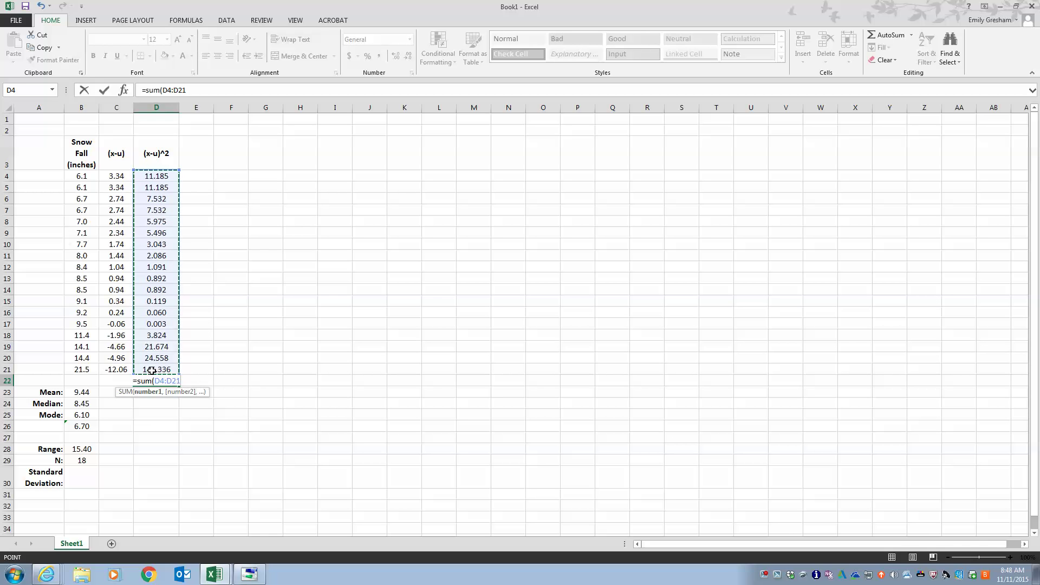
text())
key(Return)
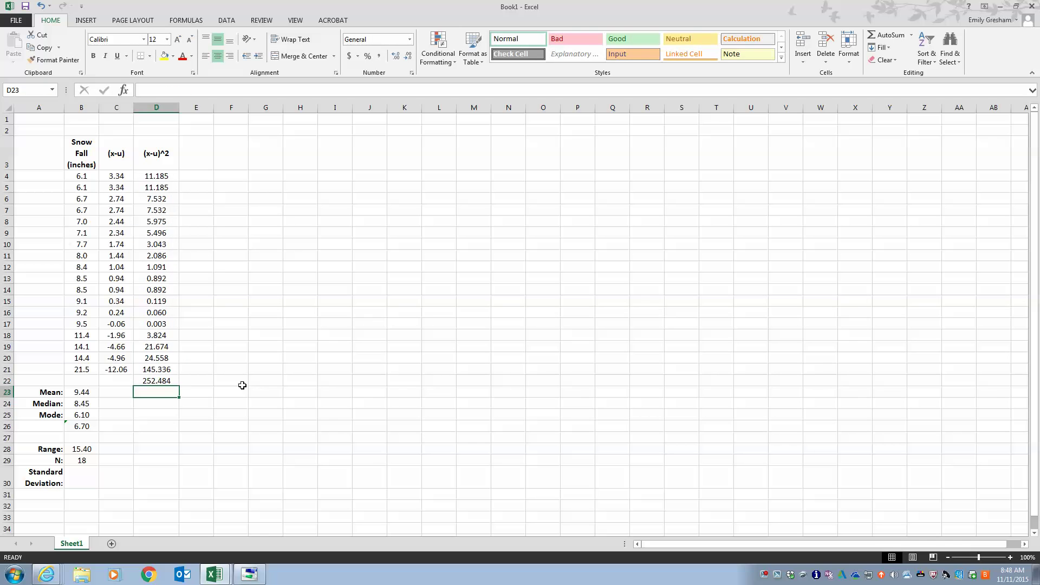
Label the total with "sum:" in C22 and make the label right-aligned and bold.
click(124, 380)
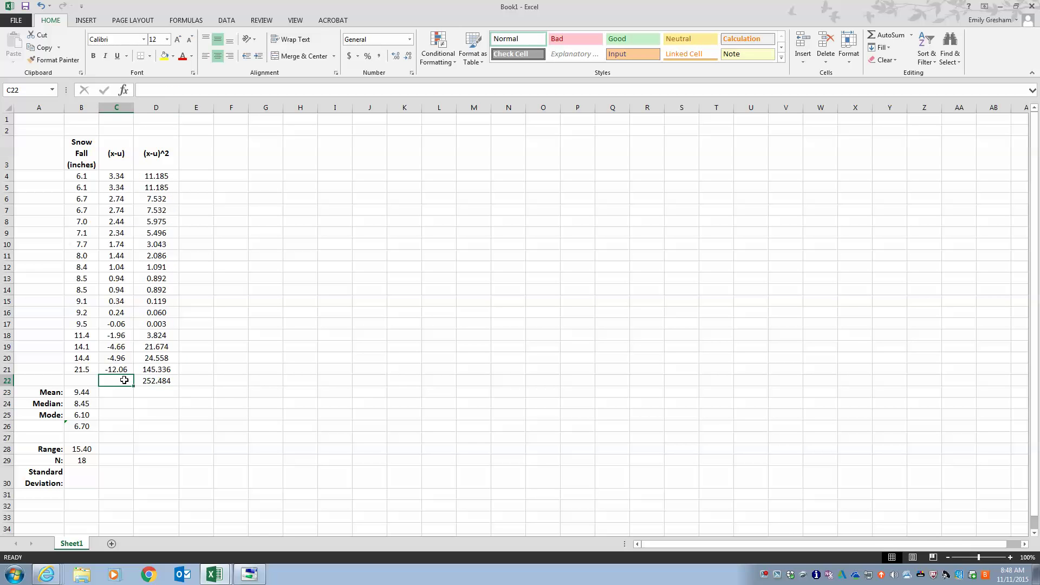
text(sum:)
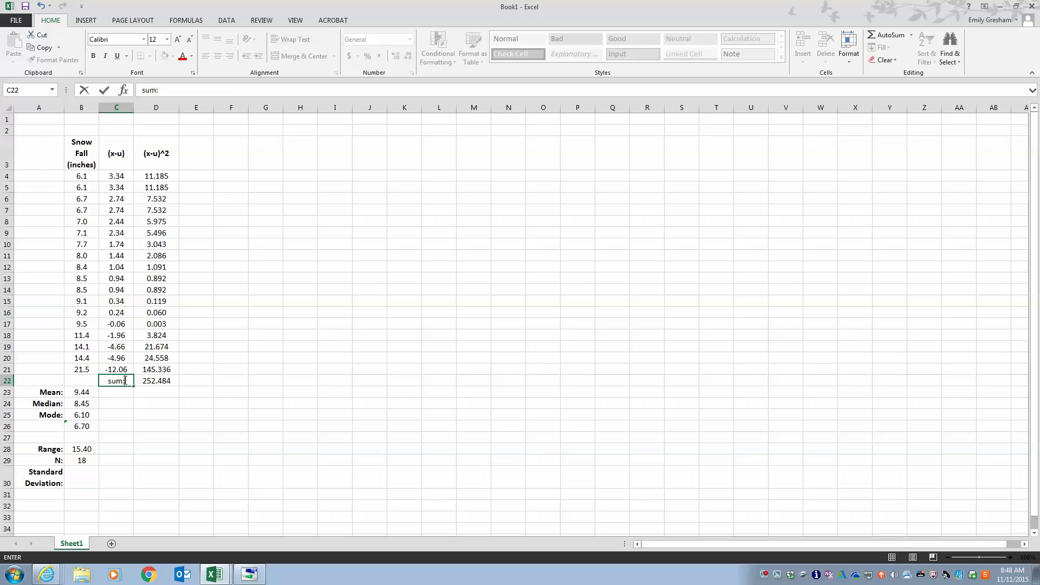
key(Return)
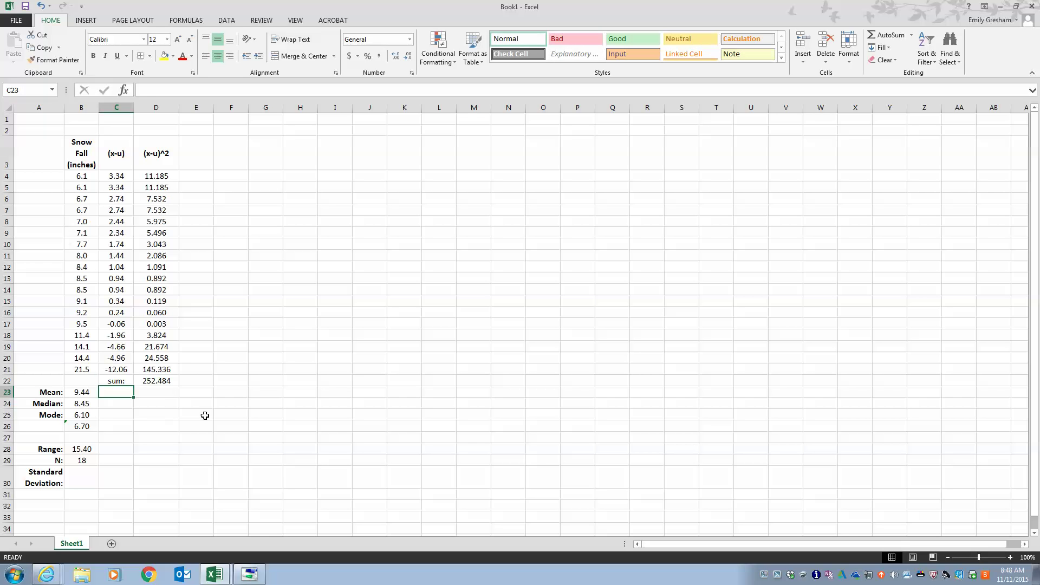
click(109, 382)
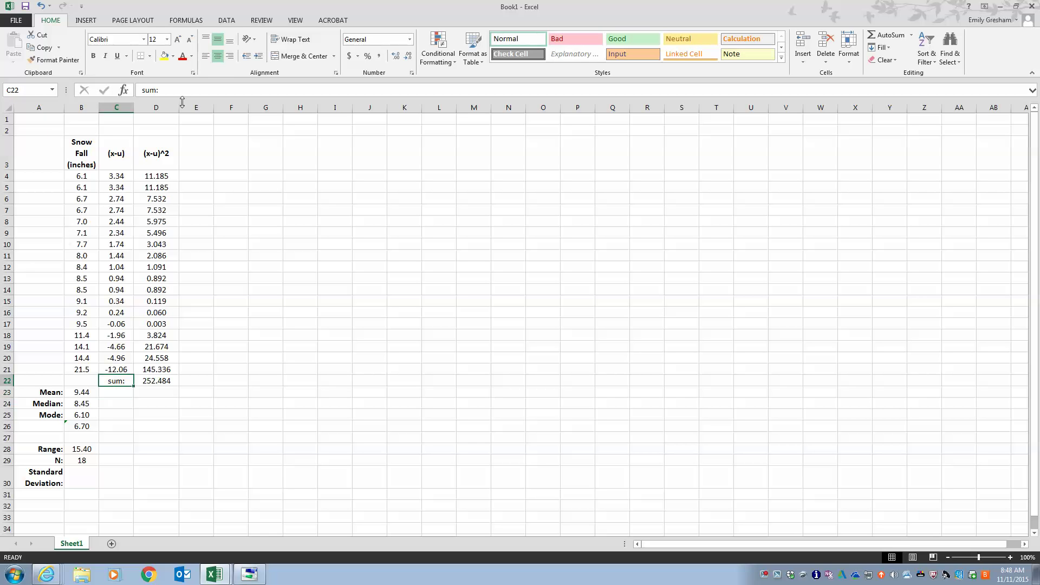
click(228, 58)
click(93, 56)
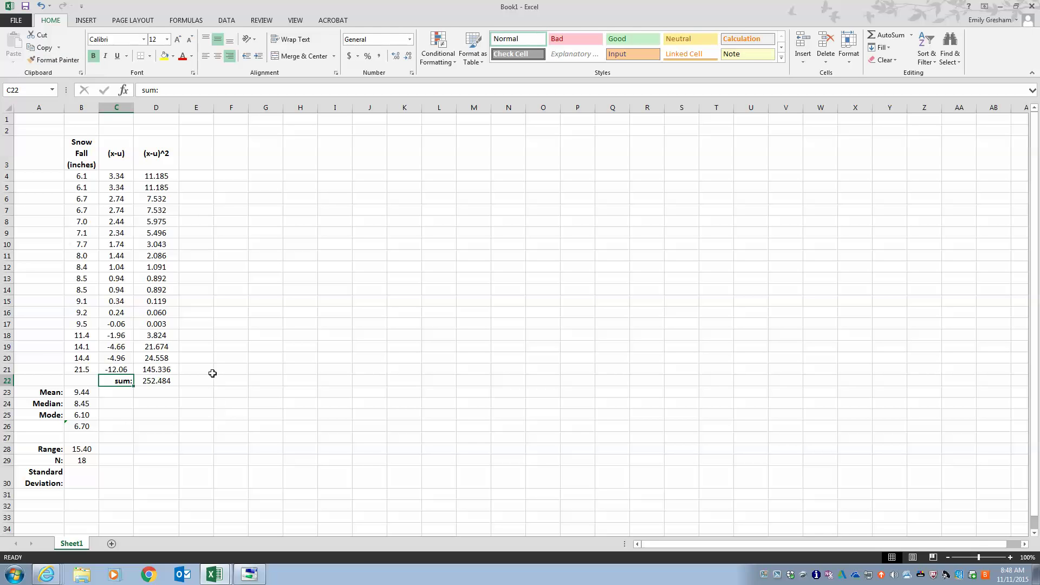
Calculate the standard deviation in B30 with the formula =SQRT(D22/B29).
click(72, 485)
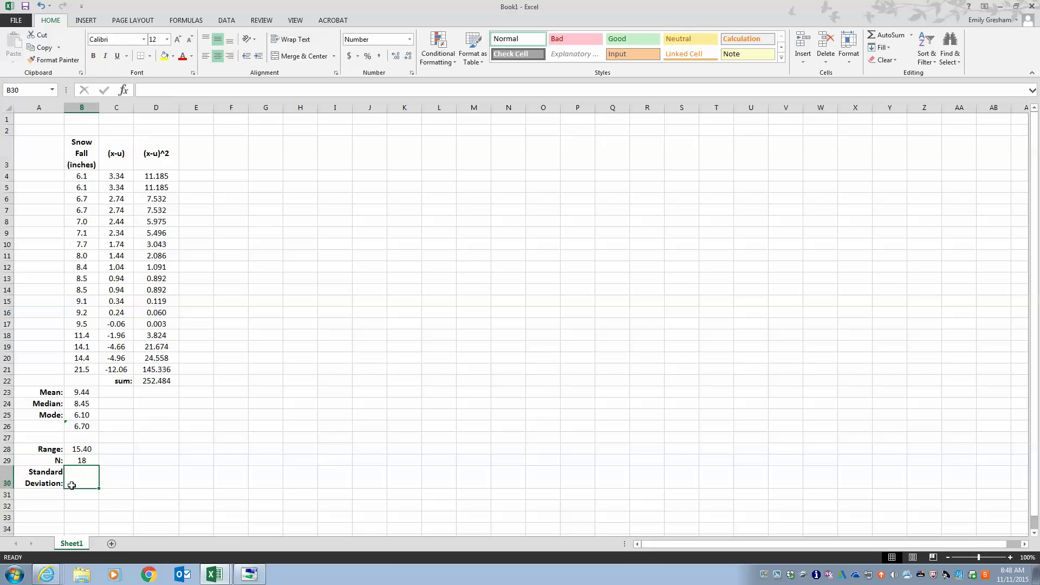
text(=s)
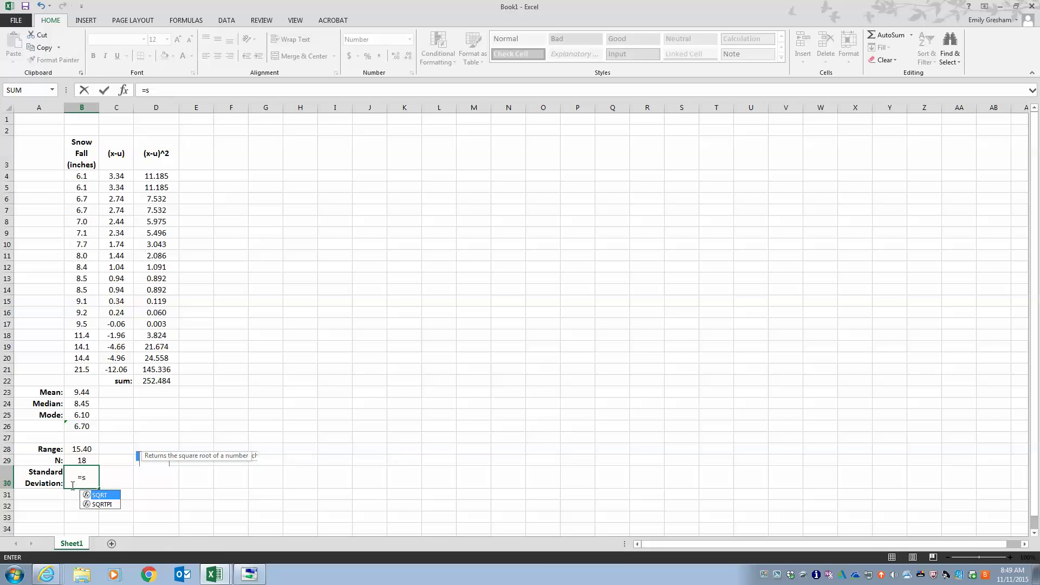
text(qrt()
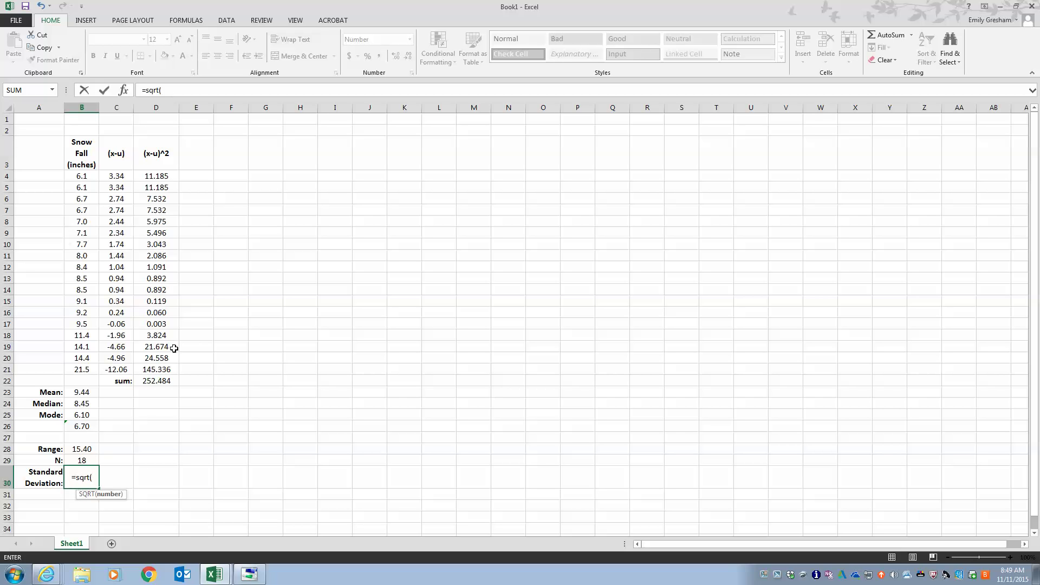
click(166, 382)
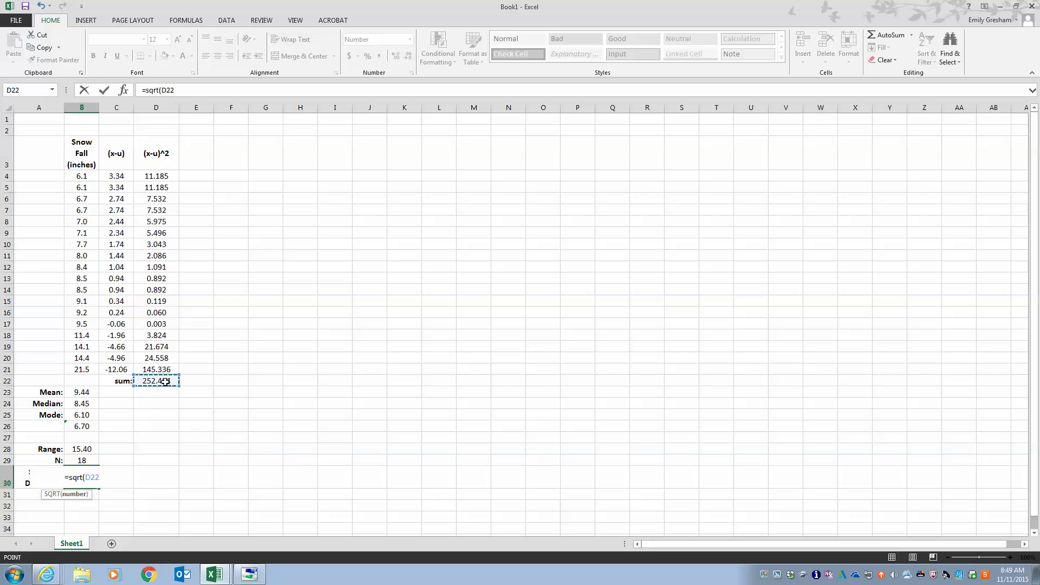
text(/)
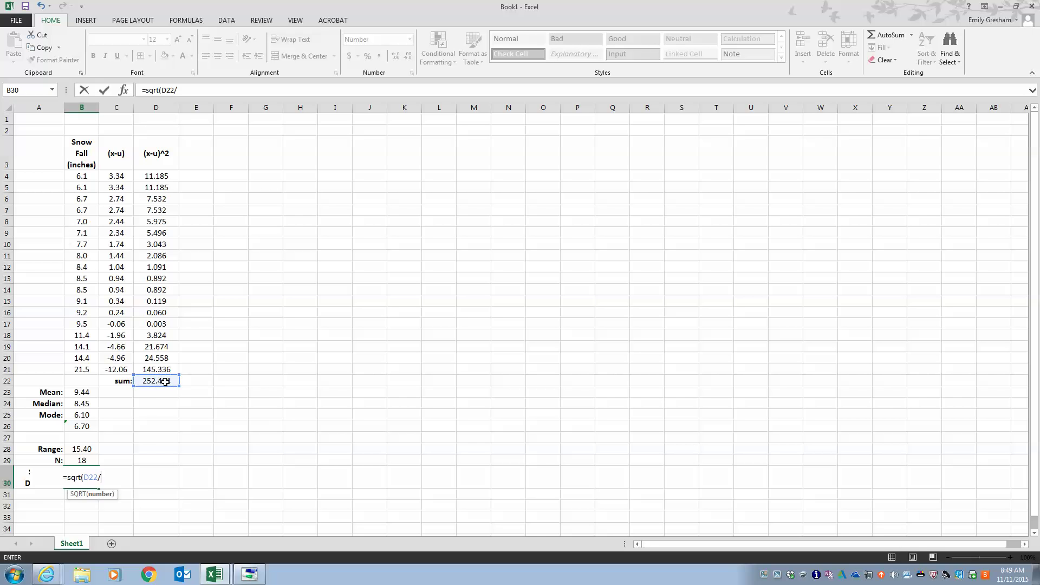
click(72, 461)
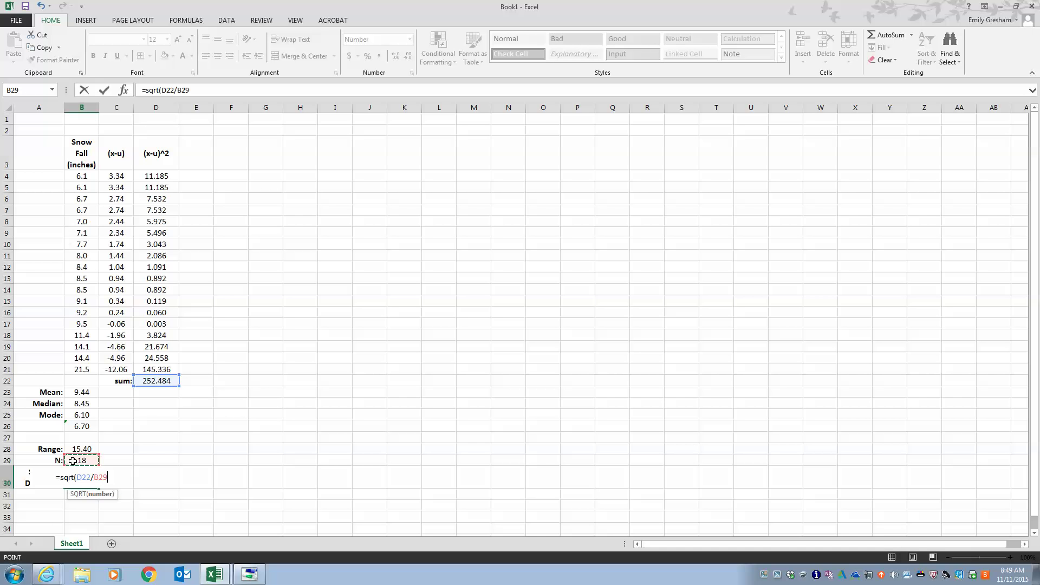
text())
key(Return)
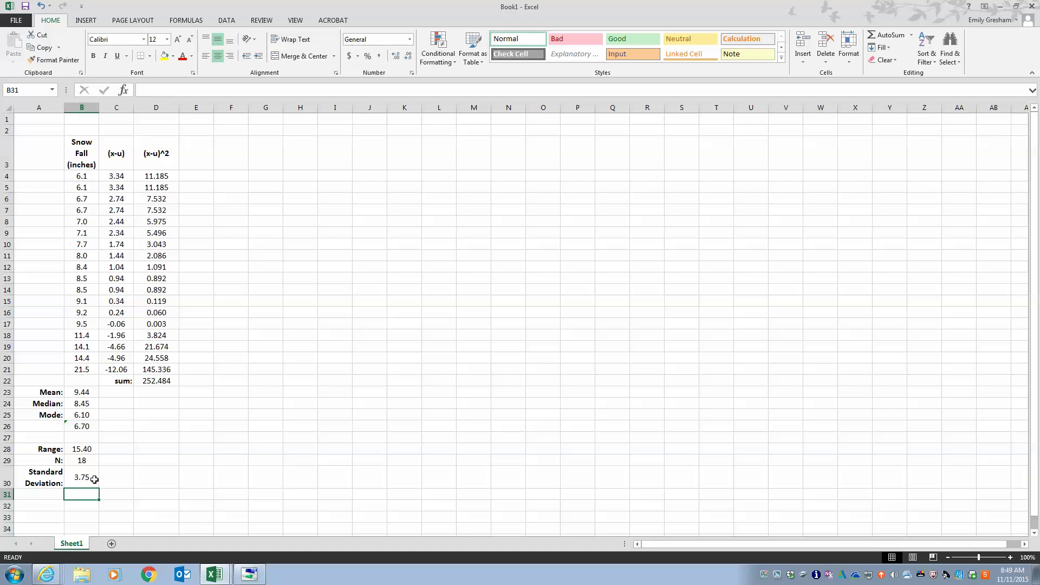
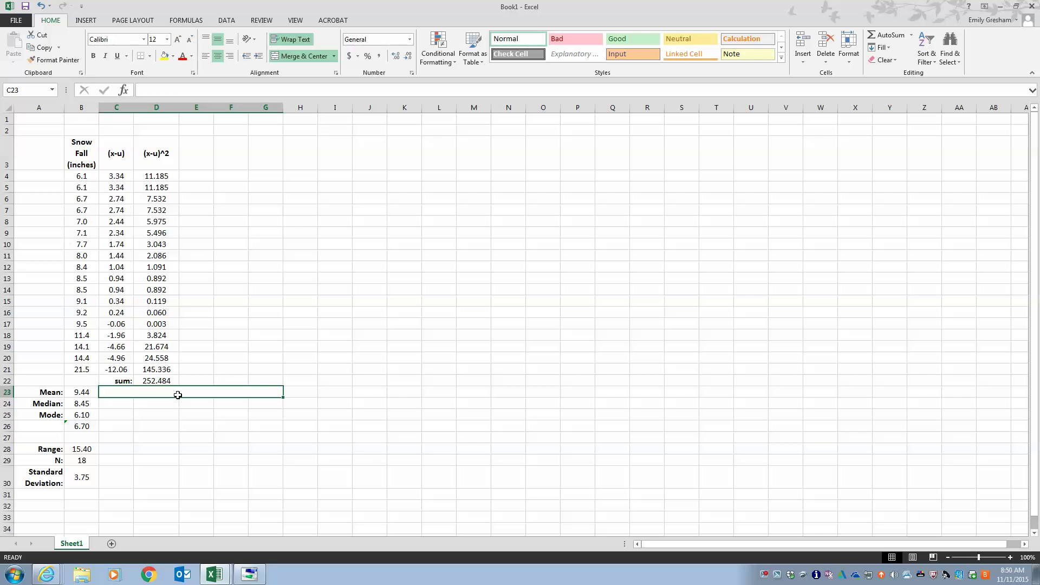
Enter a long string of random placeholder text in the merged cell C23:G23 and make row 23 two lines tall.
text(a)
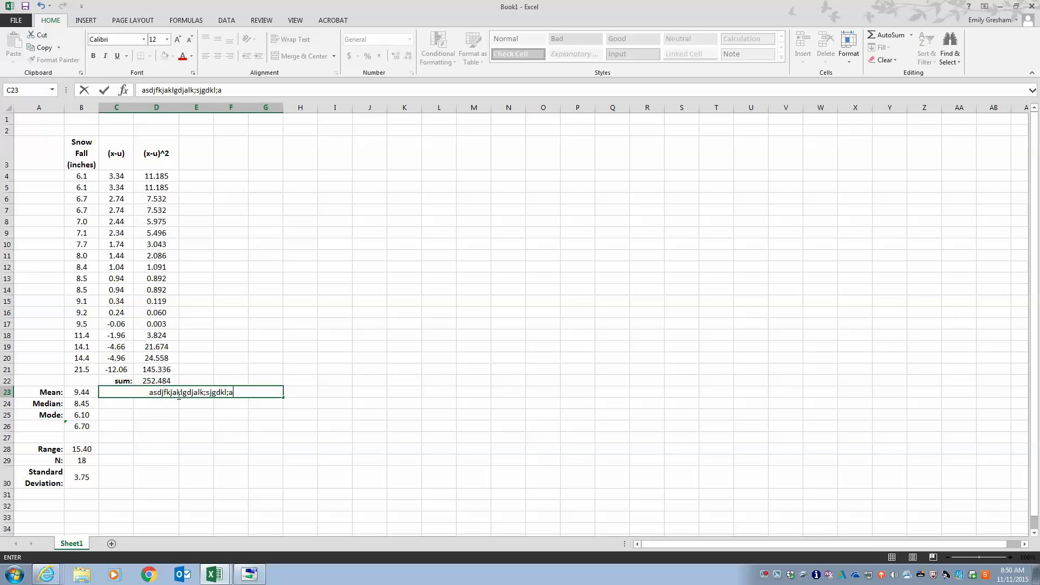
text(sdfjkjaklgdjalk;sjgdkl;ajdglk;asjdglkasjglkjasdklgjaldsgjlkasdjglkasdjglkasjdglkj)
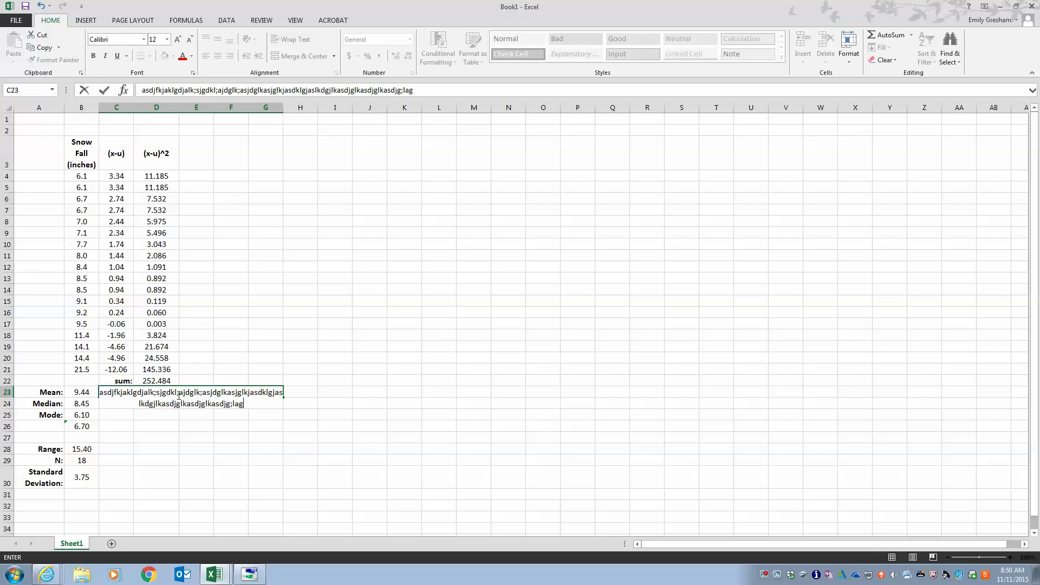
key(Return)
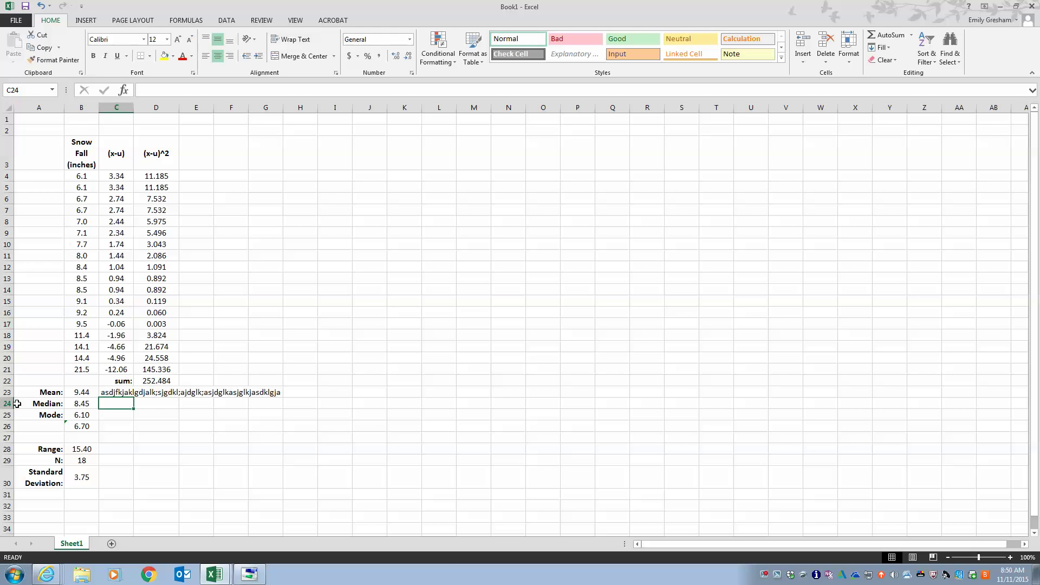
drag(10, 398, 11, 409)
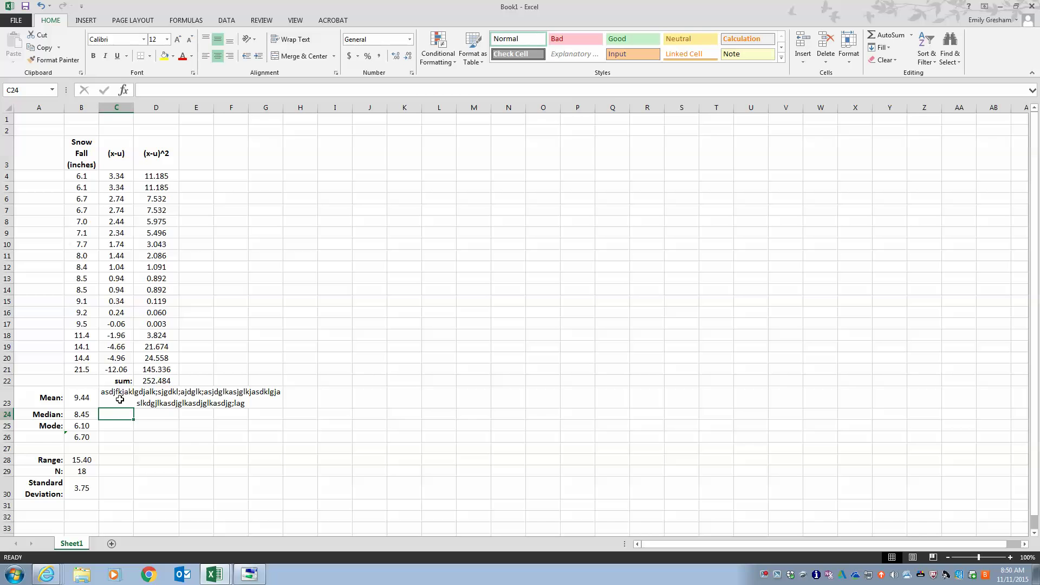
Fill the merged placeholder cell from row 23 down to row 30, and delete the spacer row 27 above Range.
click(146, 399)
drag(283, 407, 265, 493)
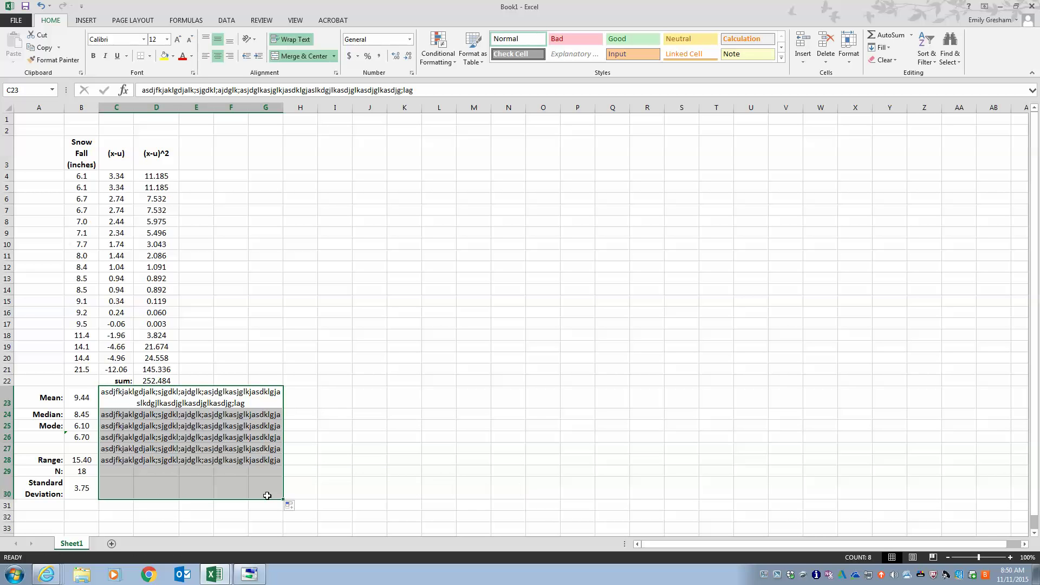
click(109, 449)
key(Delete)
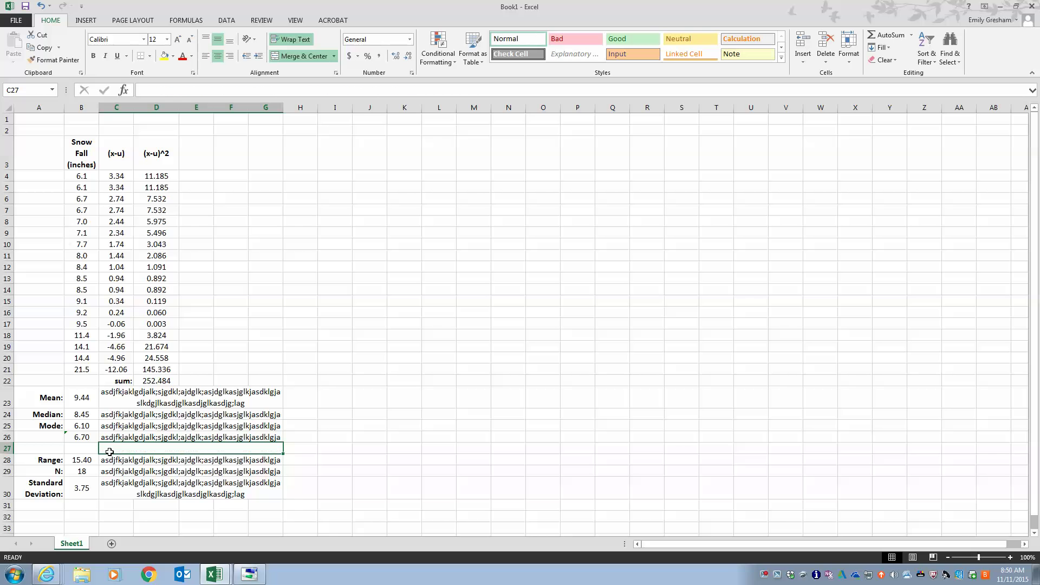
right_click(4, 449)
click(26, 380)
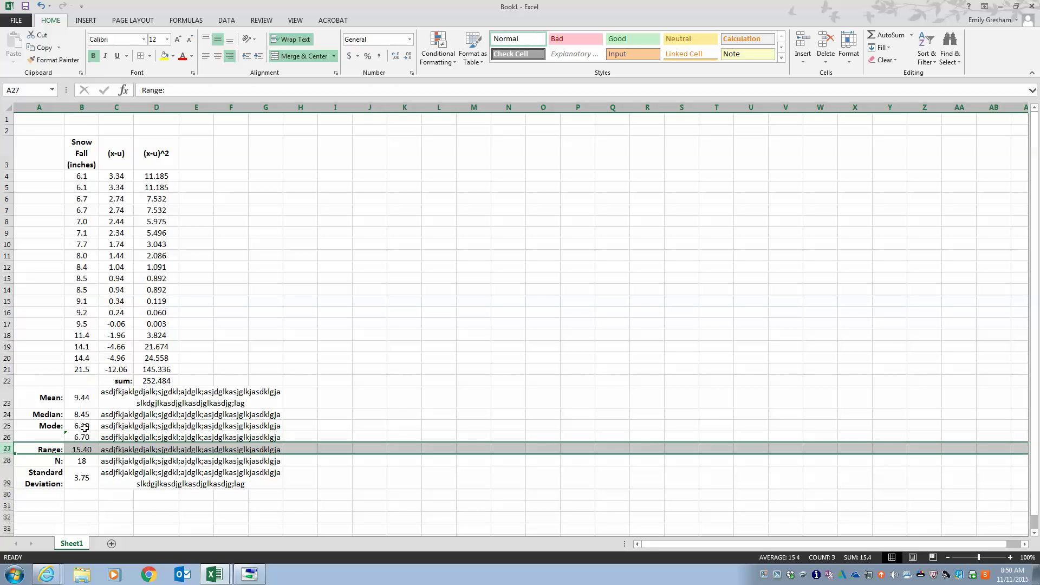
Merge and center the placeholder cells in rows 25 and 26 beside Mode into one block, keeping only the upper text.
drag(116, 427, 129, 437)
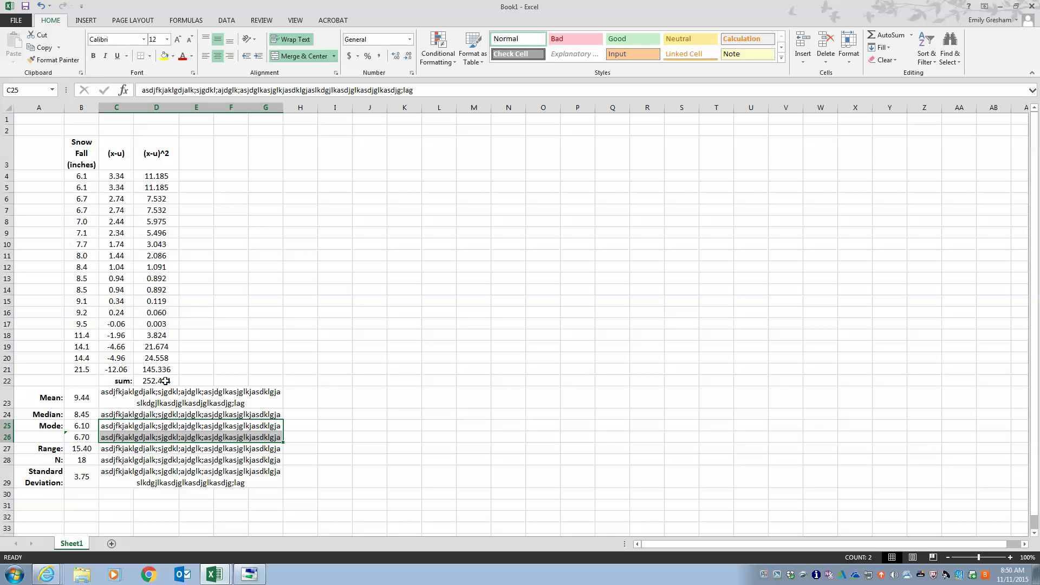
click(303, 56)
click(303, 56)
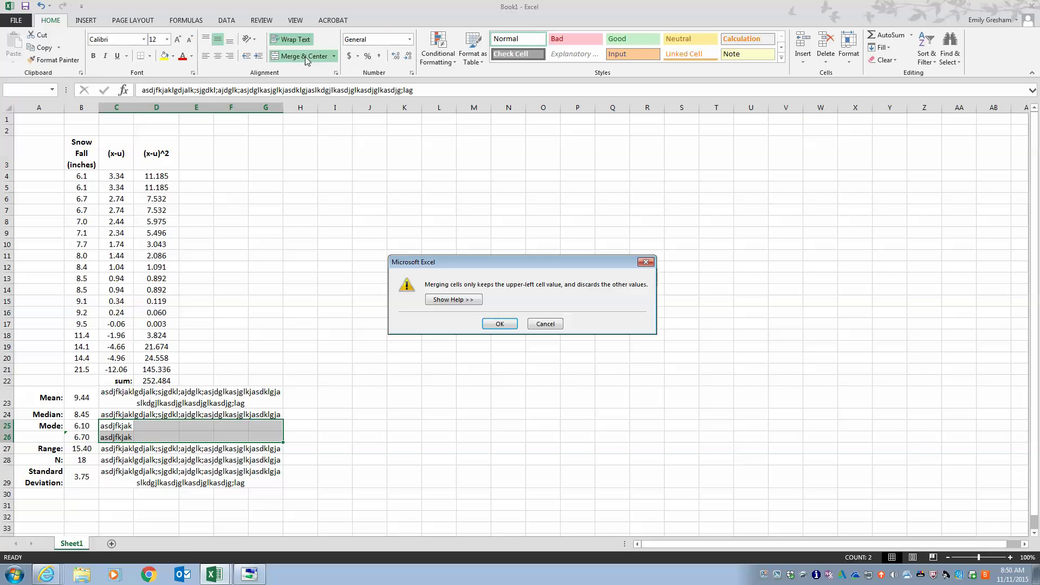
click(501, 324)
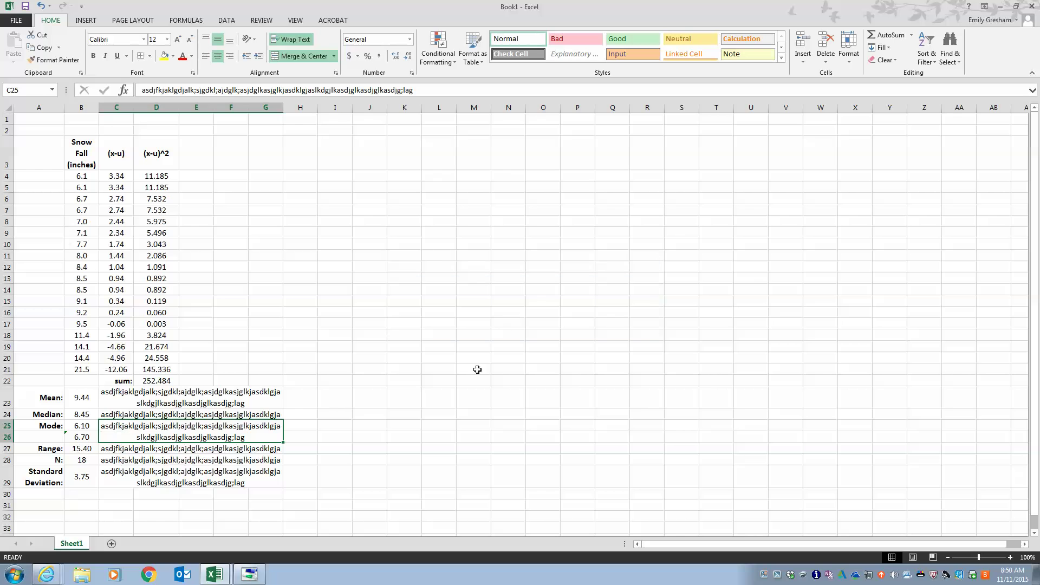
Review the placeholder text cells beside the mean, median, mode, range, N and standard deviation.
click(334, 415)
click(134, 403)
click(133, 416)
click(133, 436)
click(136, 451)
click(138, 461)
click(138, 479)
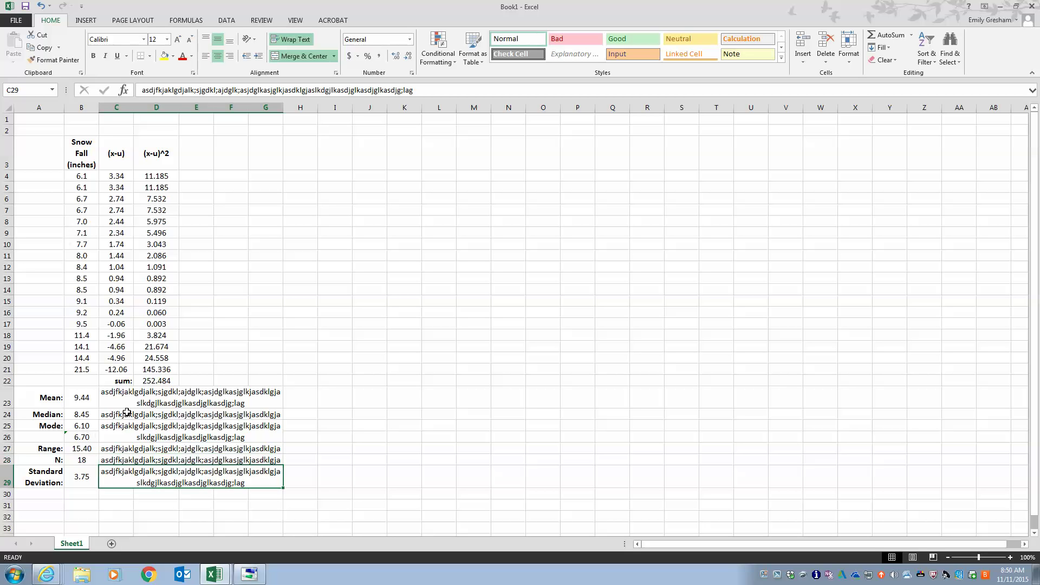
click(190, 404)
click(189, 416)
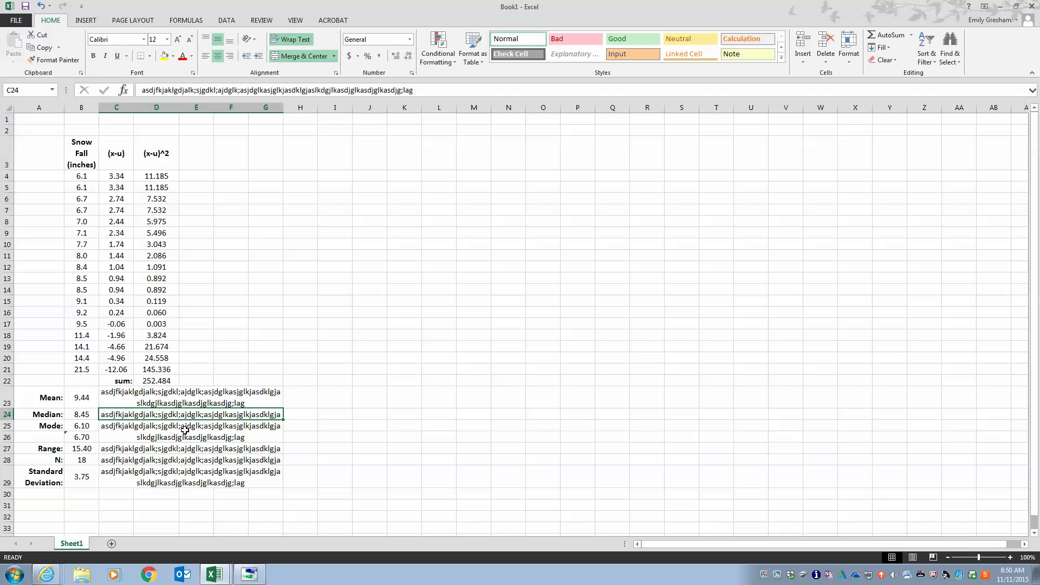
click(185, 431)
click(172, 452)
click(173, 461)
click(166, 475)
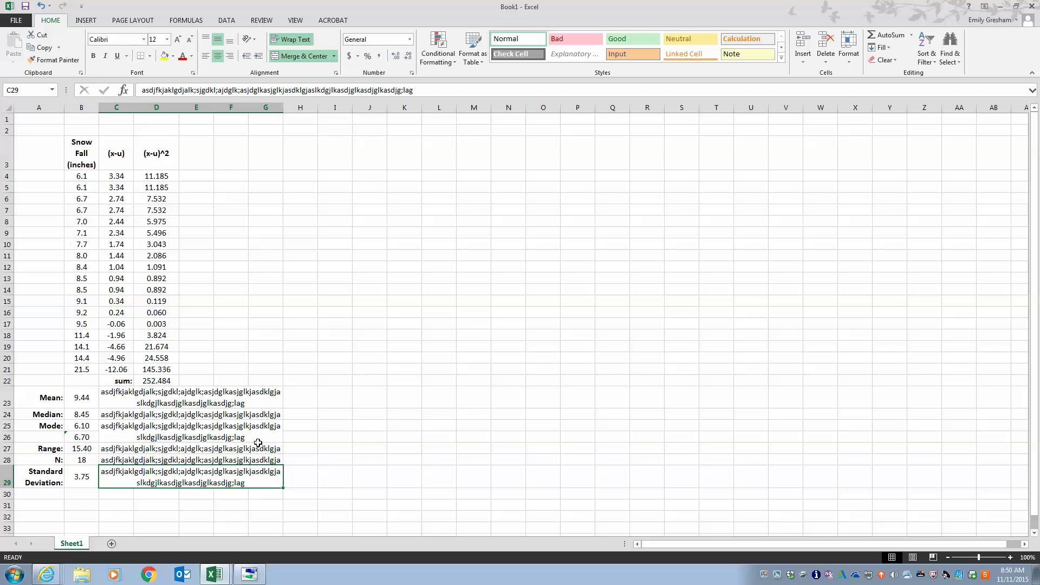
Apply all borders to the snowfall data table in B3:D21.
drag(84, 151, 156, 374)
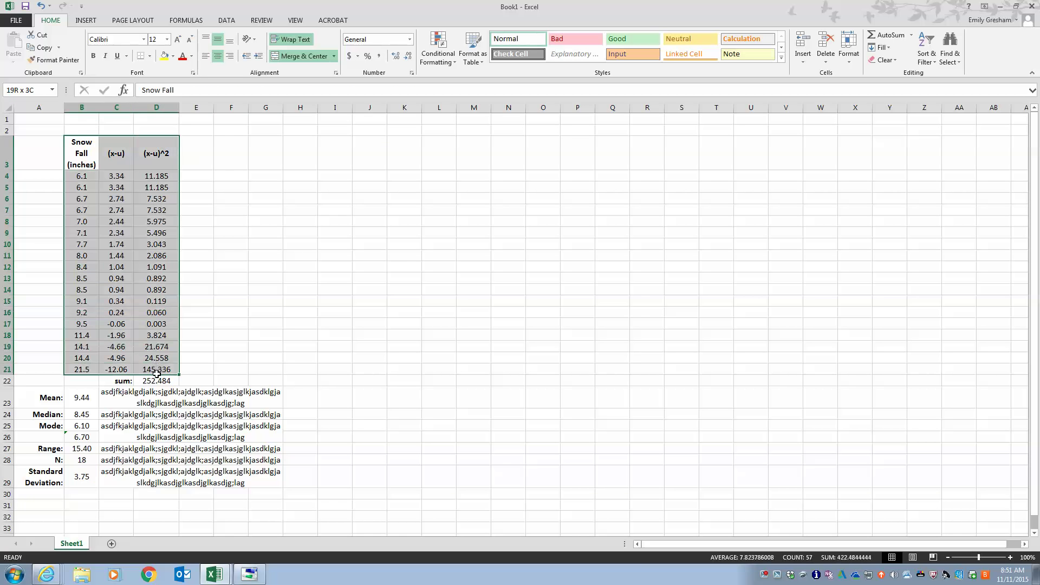
click(149, 56)
click(168, 148)
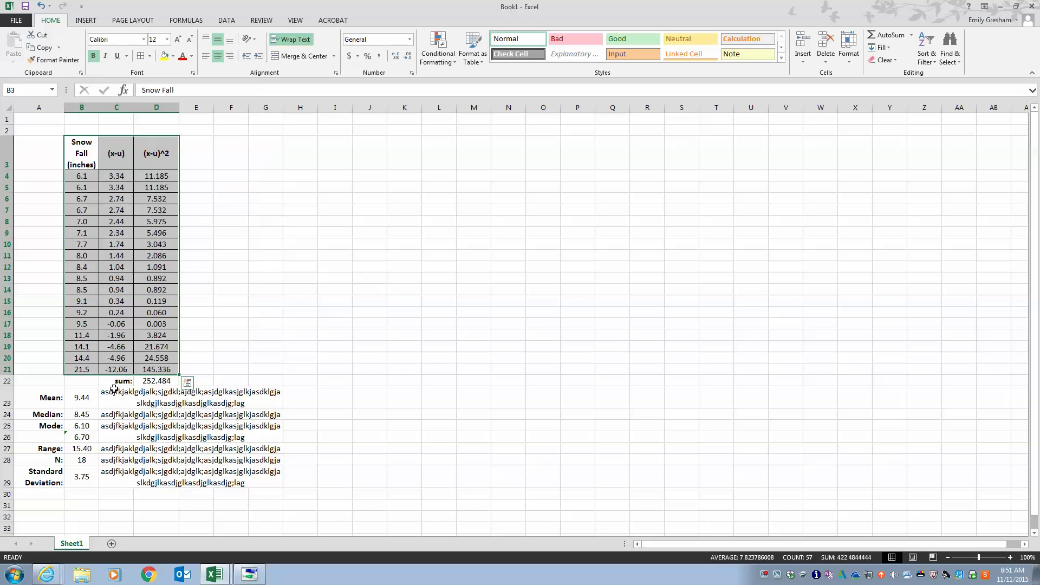
Apply all borders to the statistics labels and values in A23:B29 and to the sum cells C22:D22.
drag(47, 398, 81, 479)
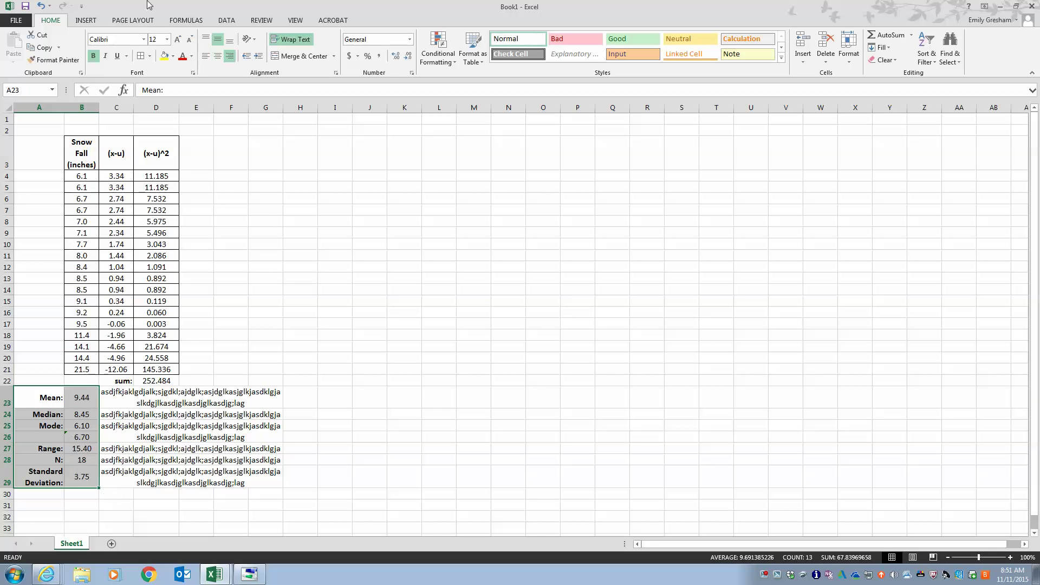
click(142, 56)
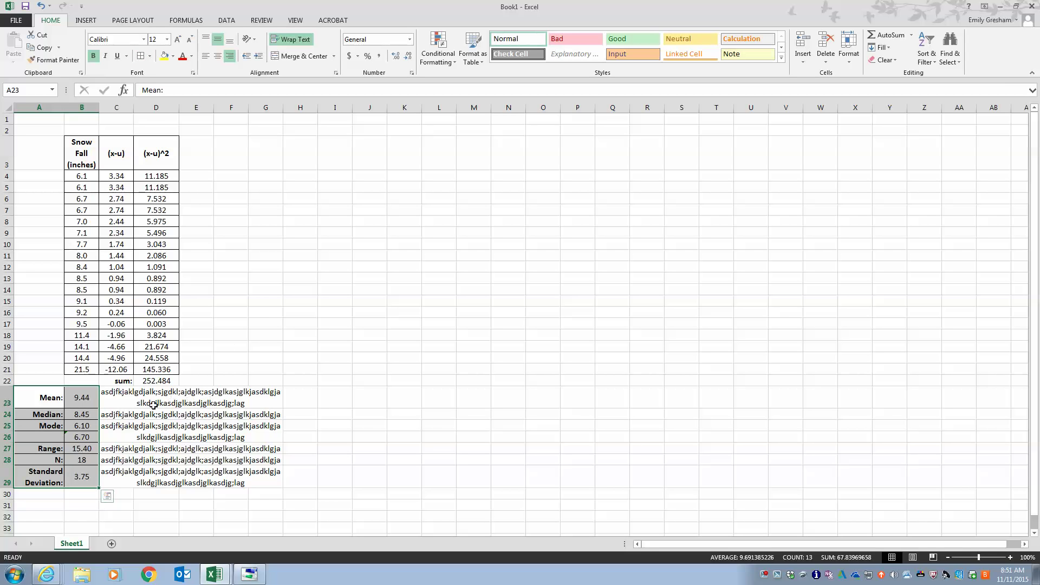
drag(116, 381, 156, 381)
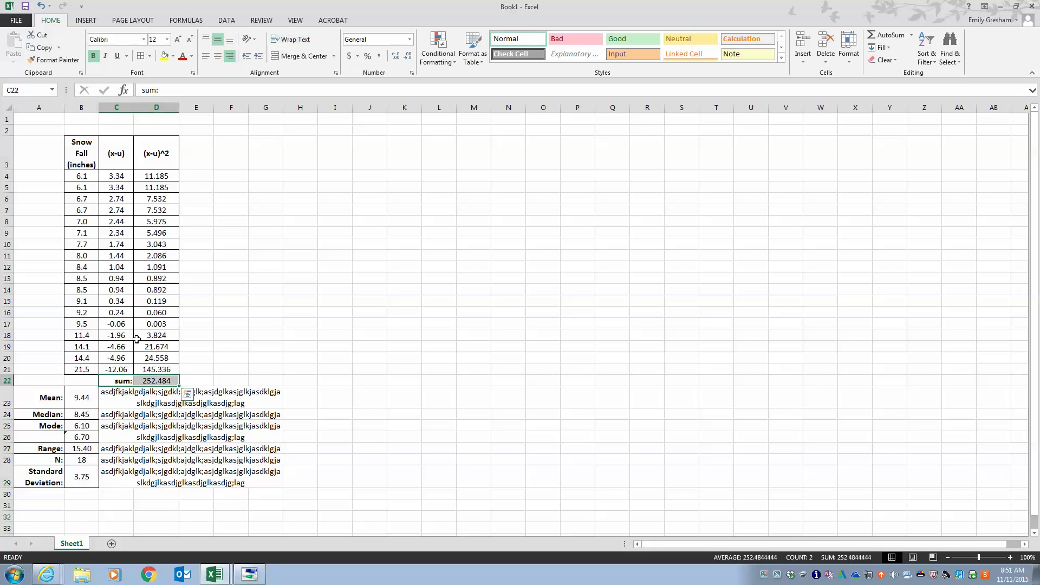
click(142, 57)
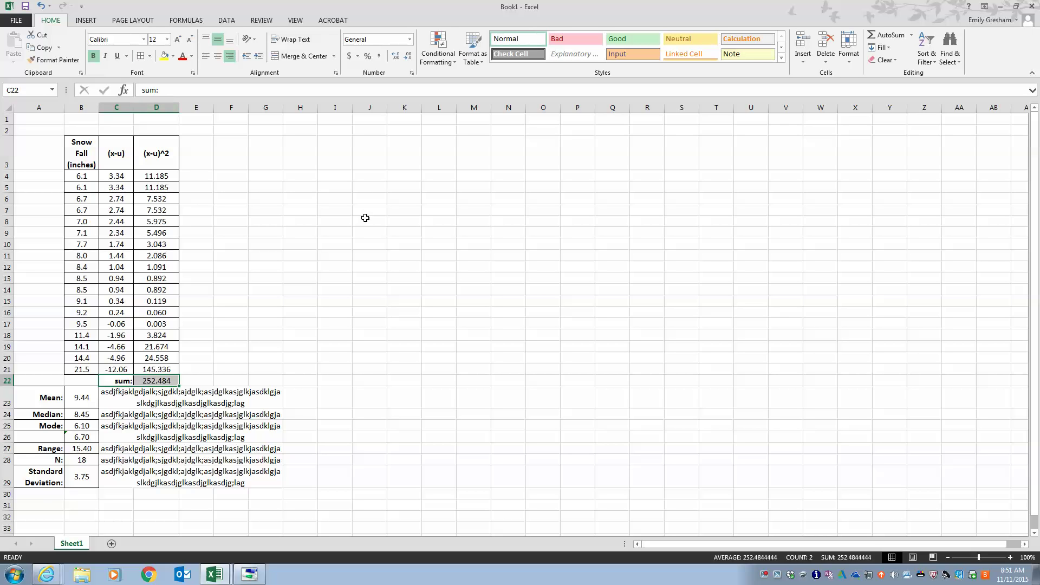